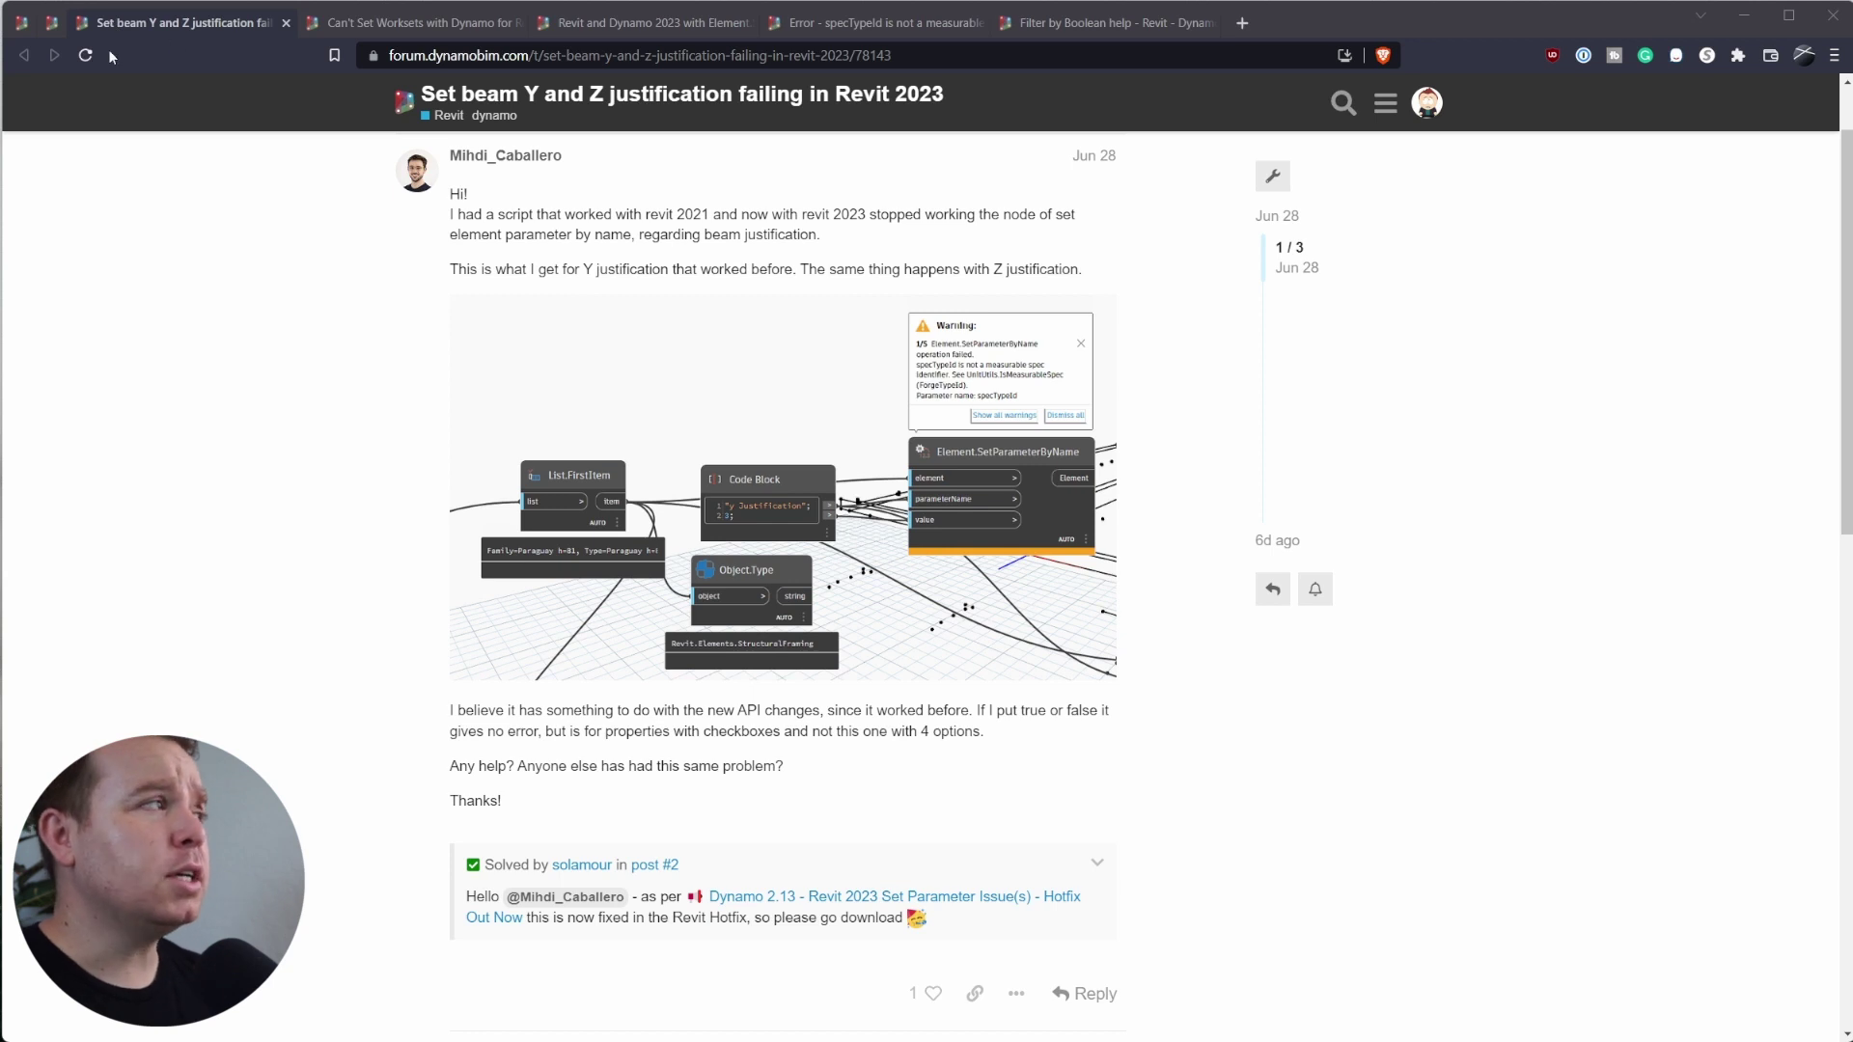
- Save the RevitNodes.dll.txt attachment from the specTypeId error topic into Downloads
left_click(27, 30)
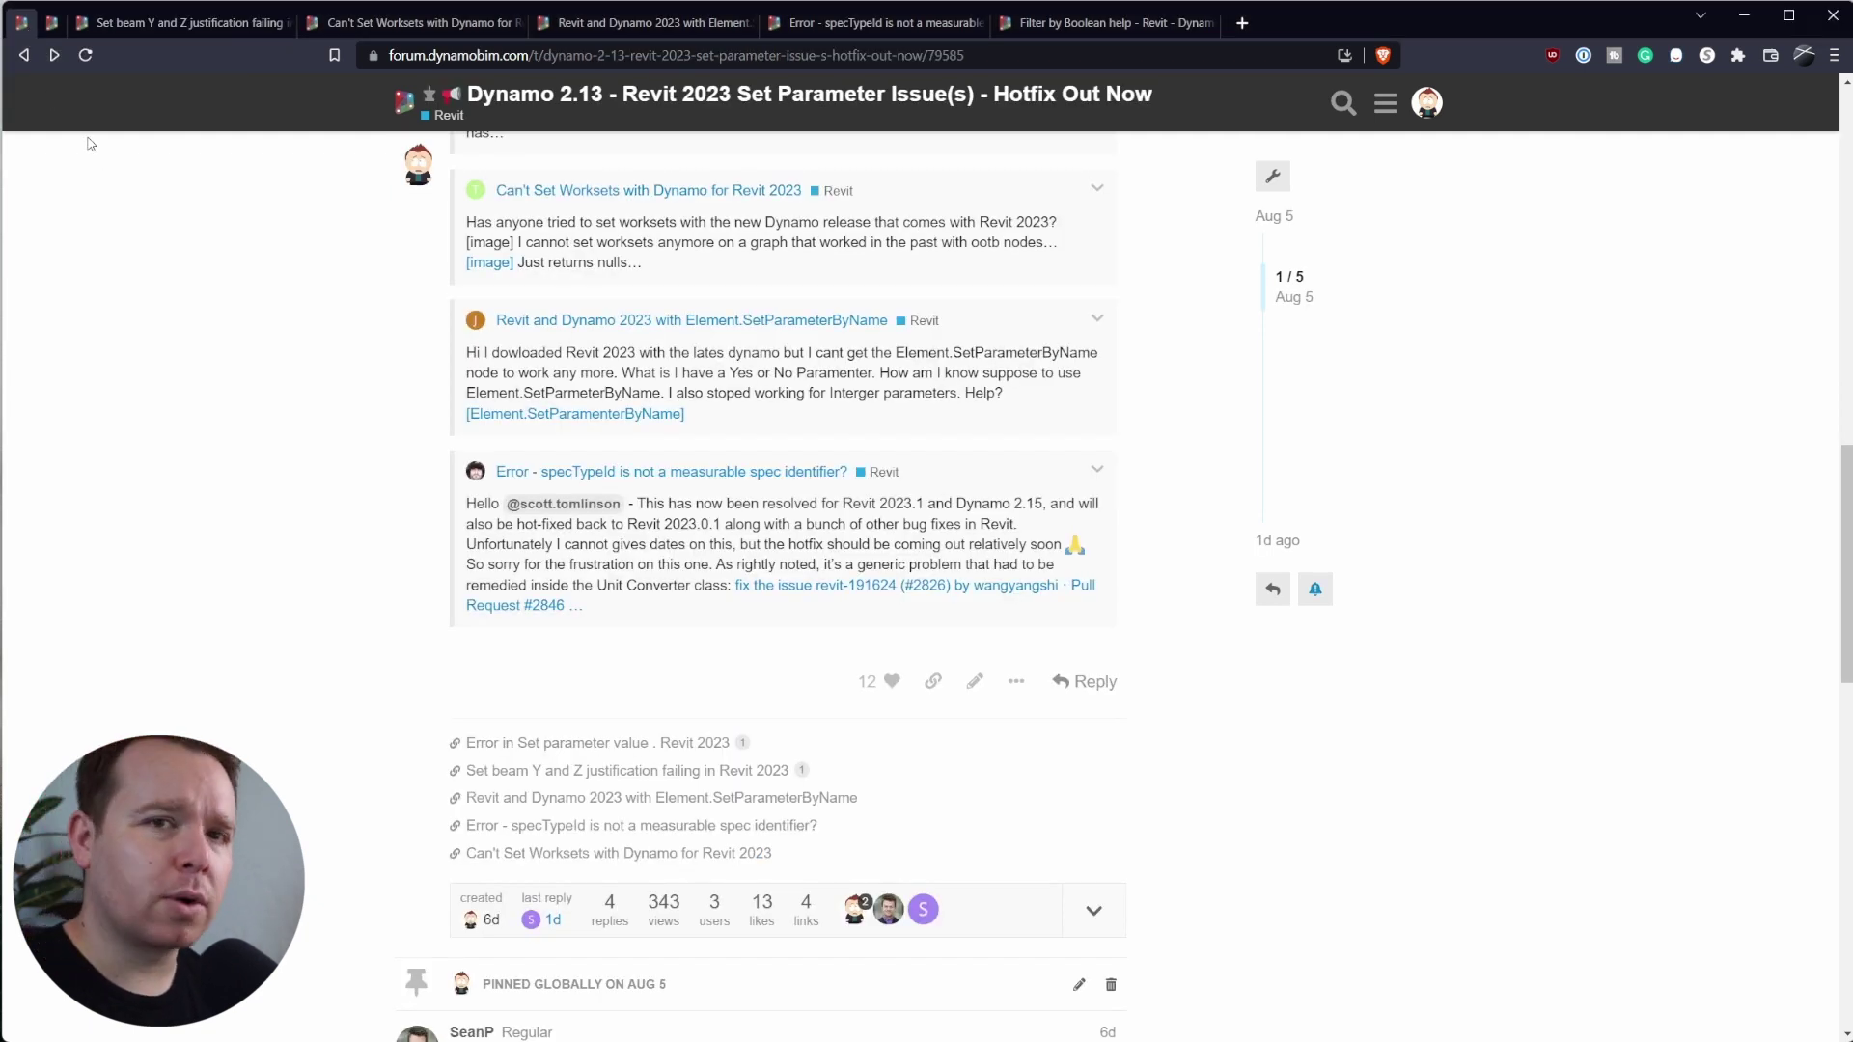
left_click(51, 22)
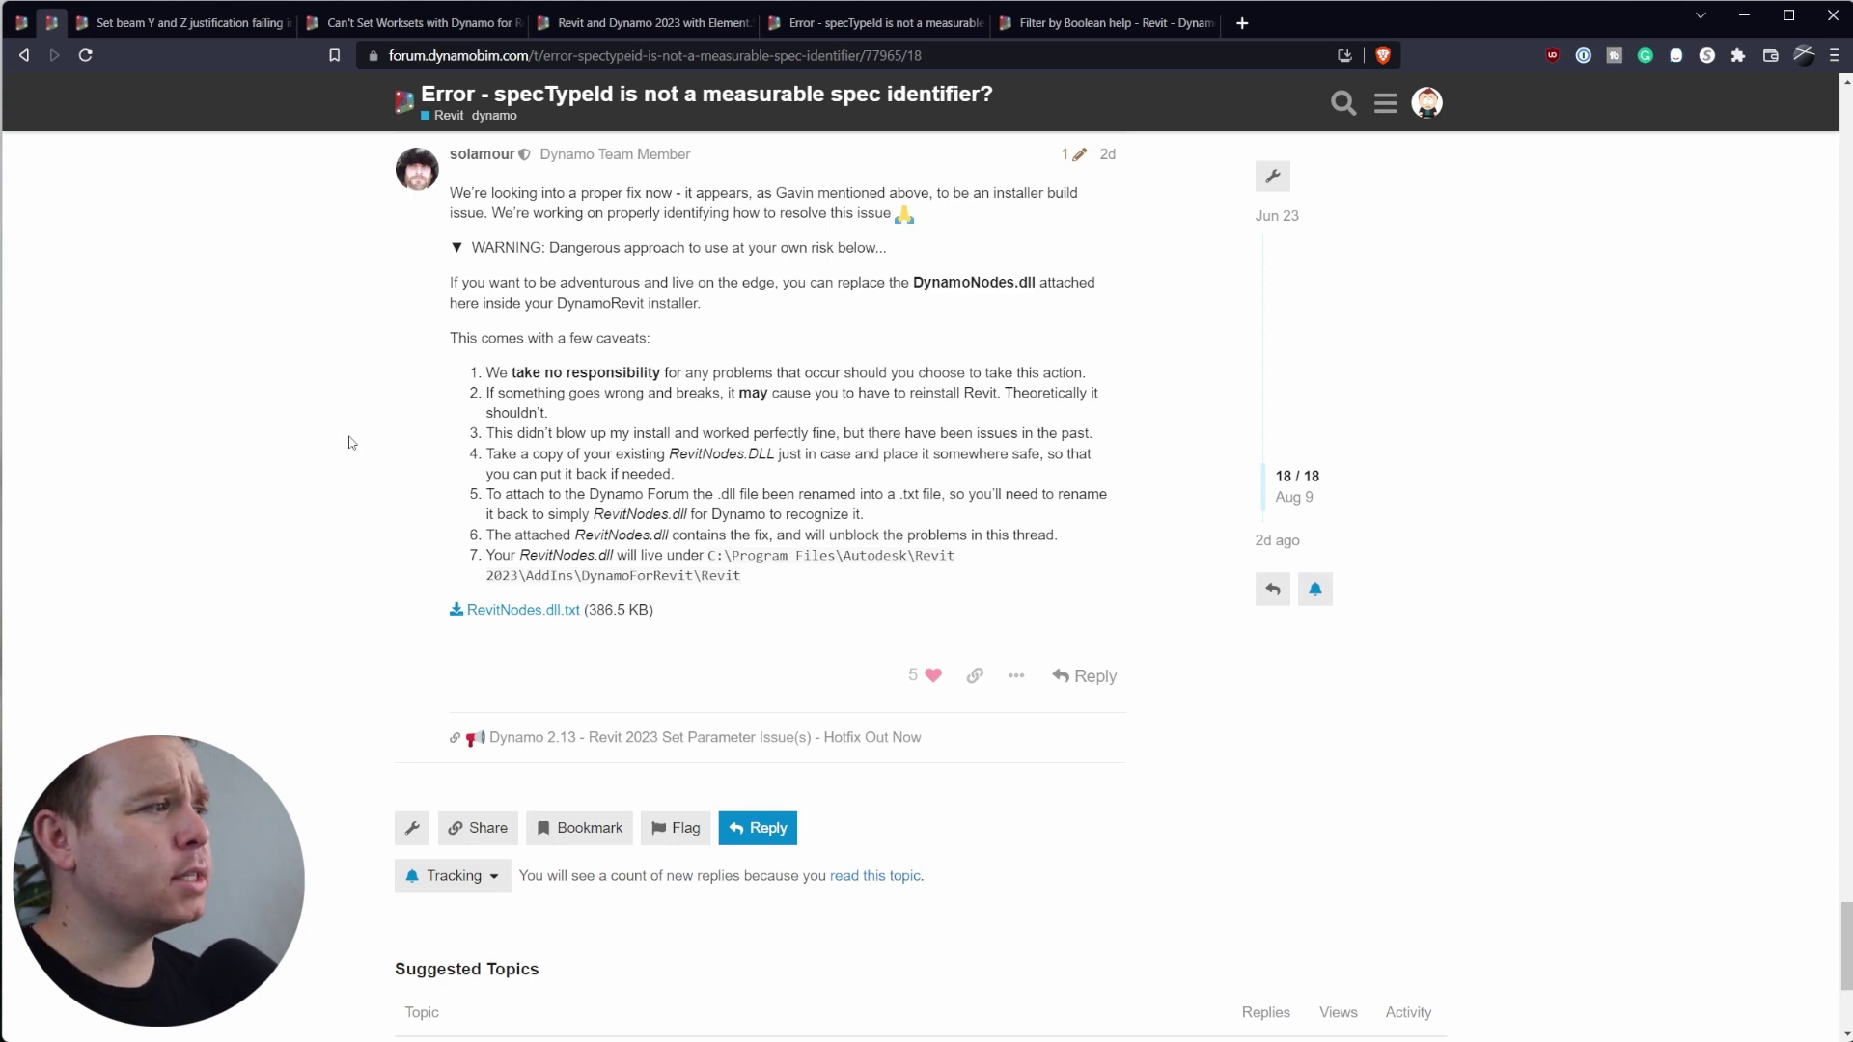
left_click(495, 611)
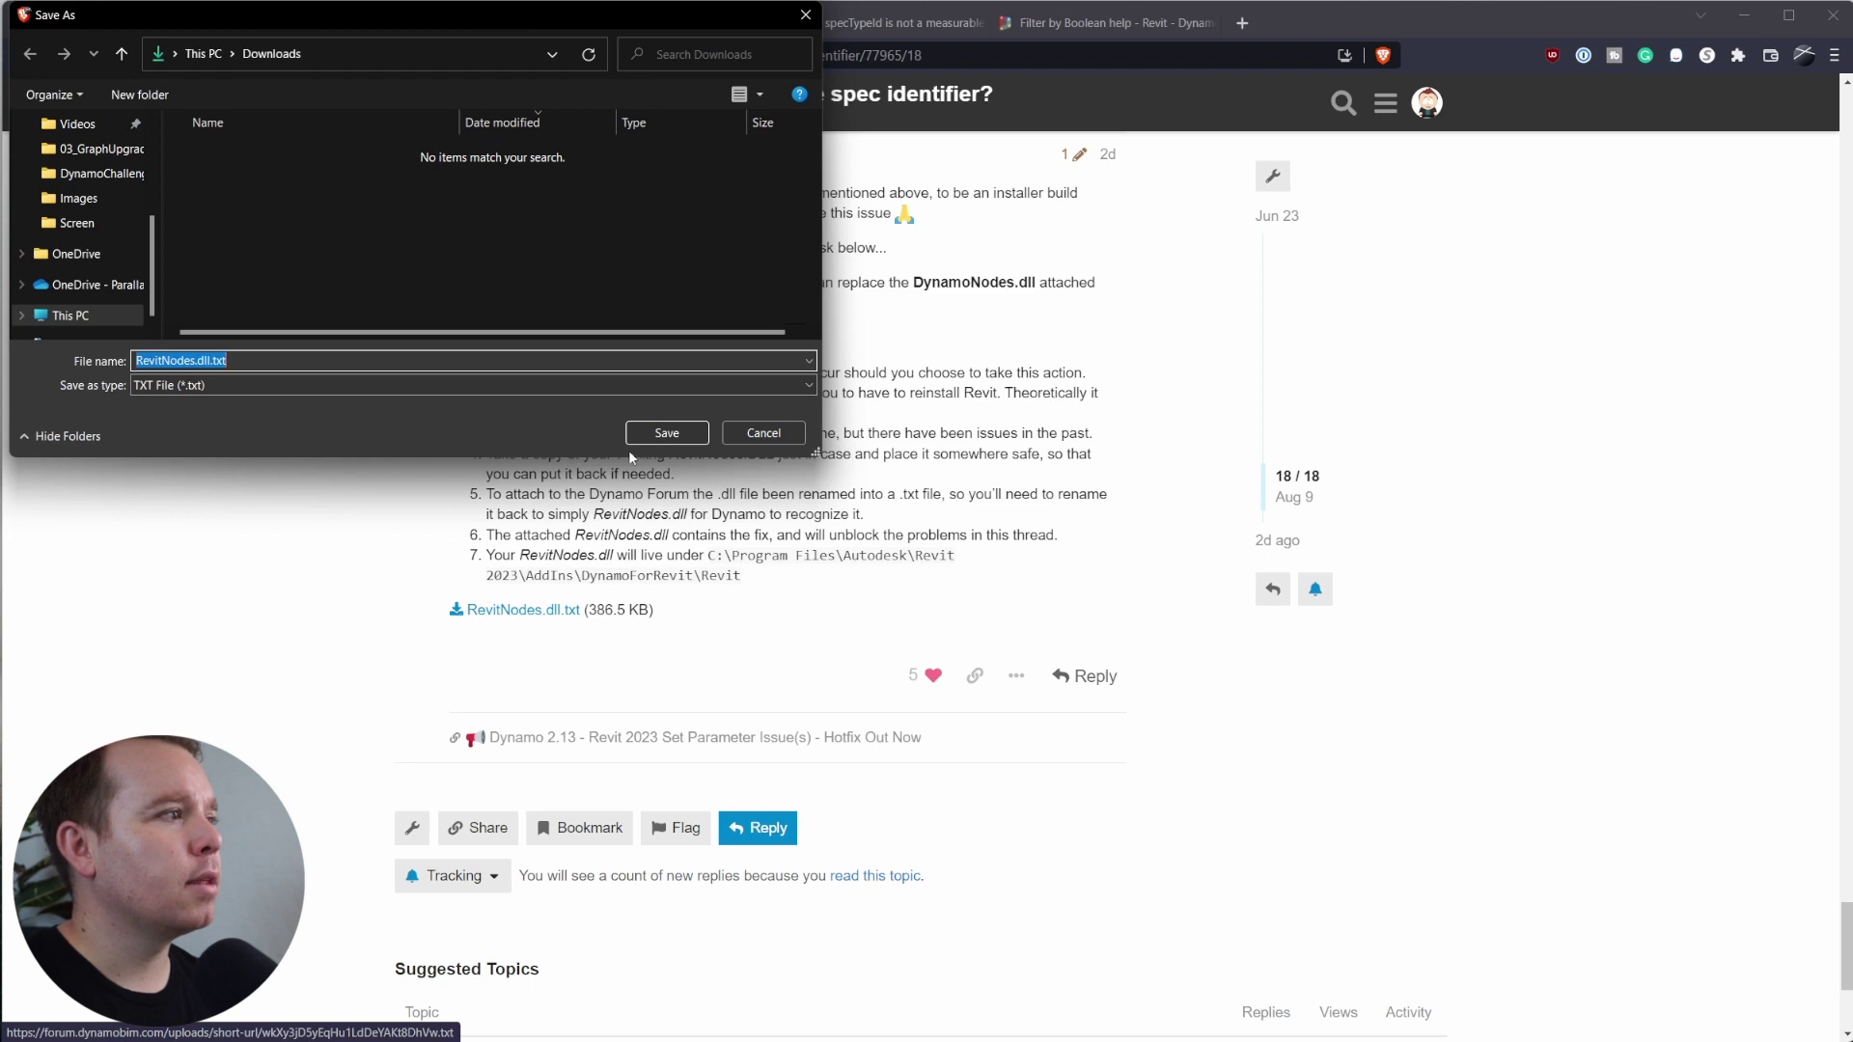
left_click(651, 436)
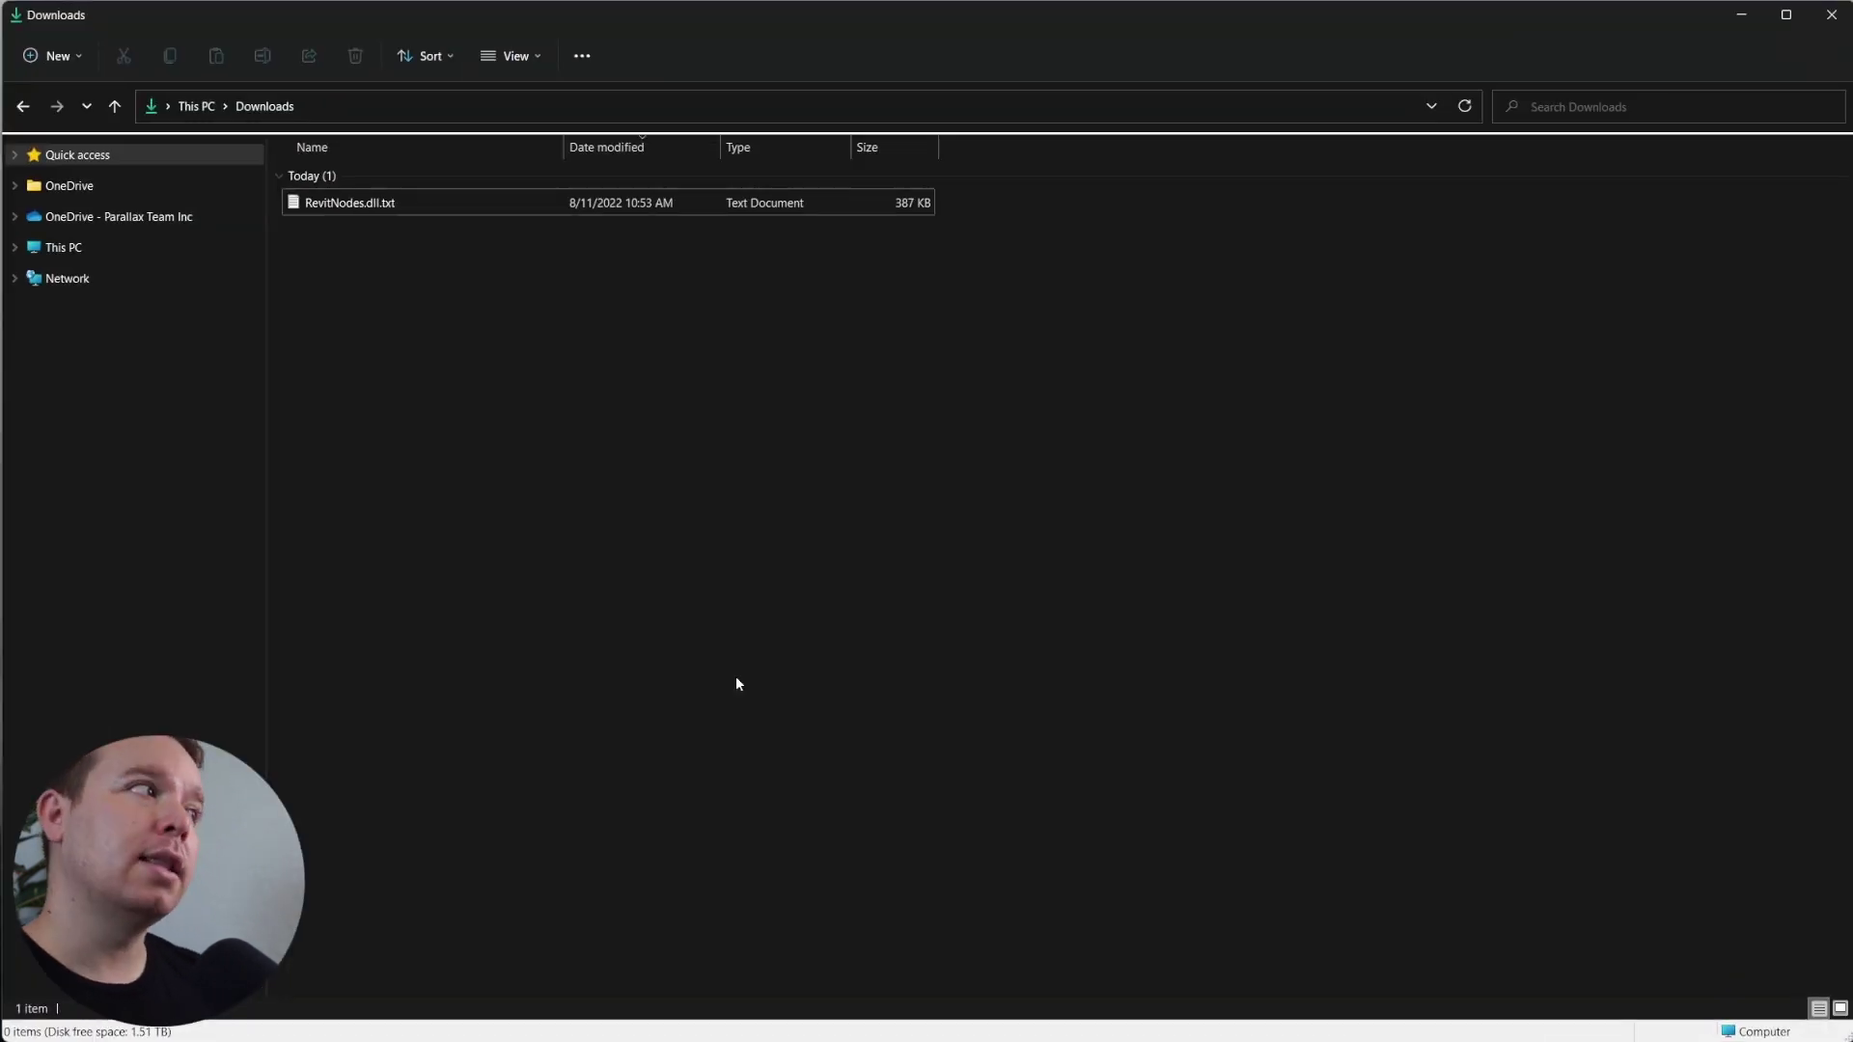
- Rename RevitNodes.dll.txt to RevitNodes.dll, accepting the extension change
left_click(404, 211)
left_click(405, 205)
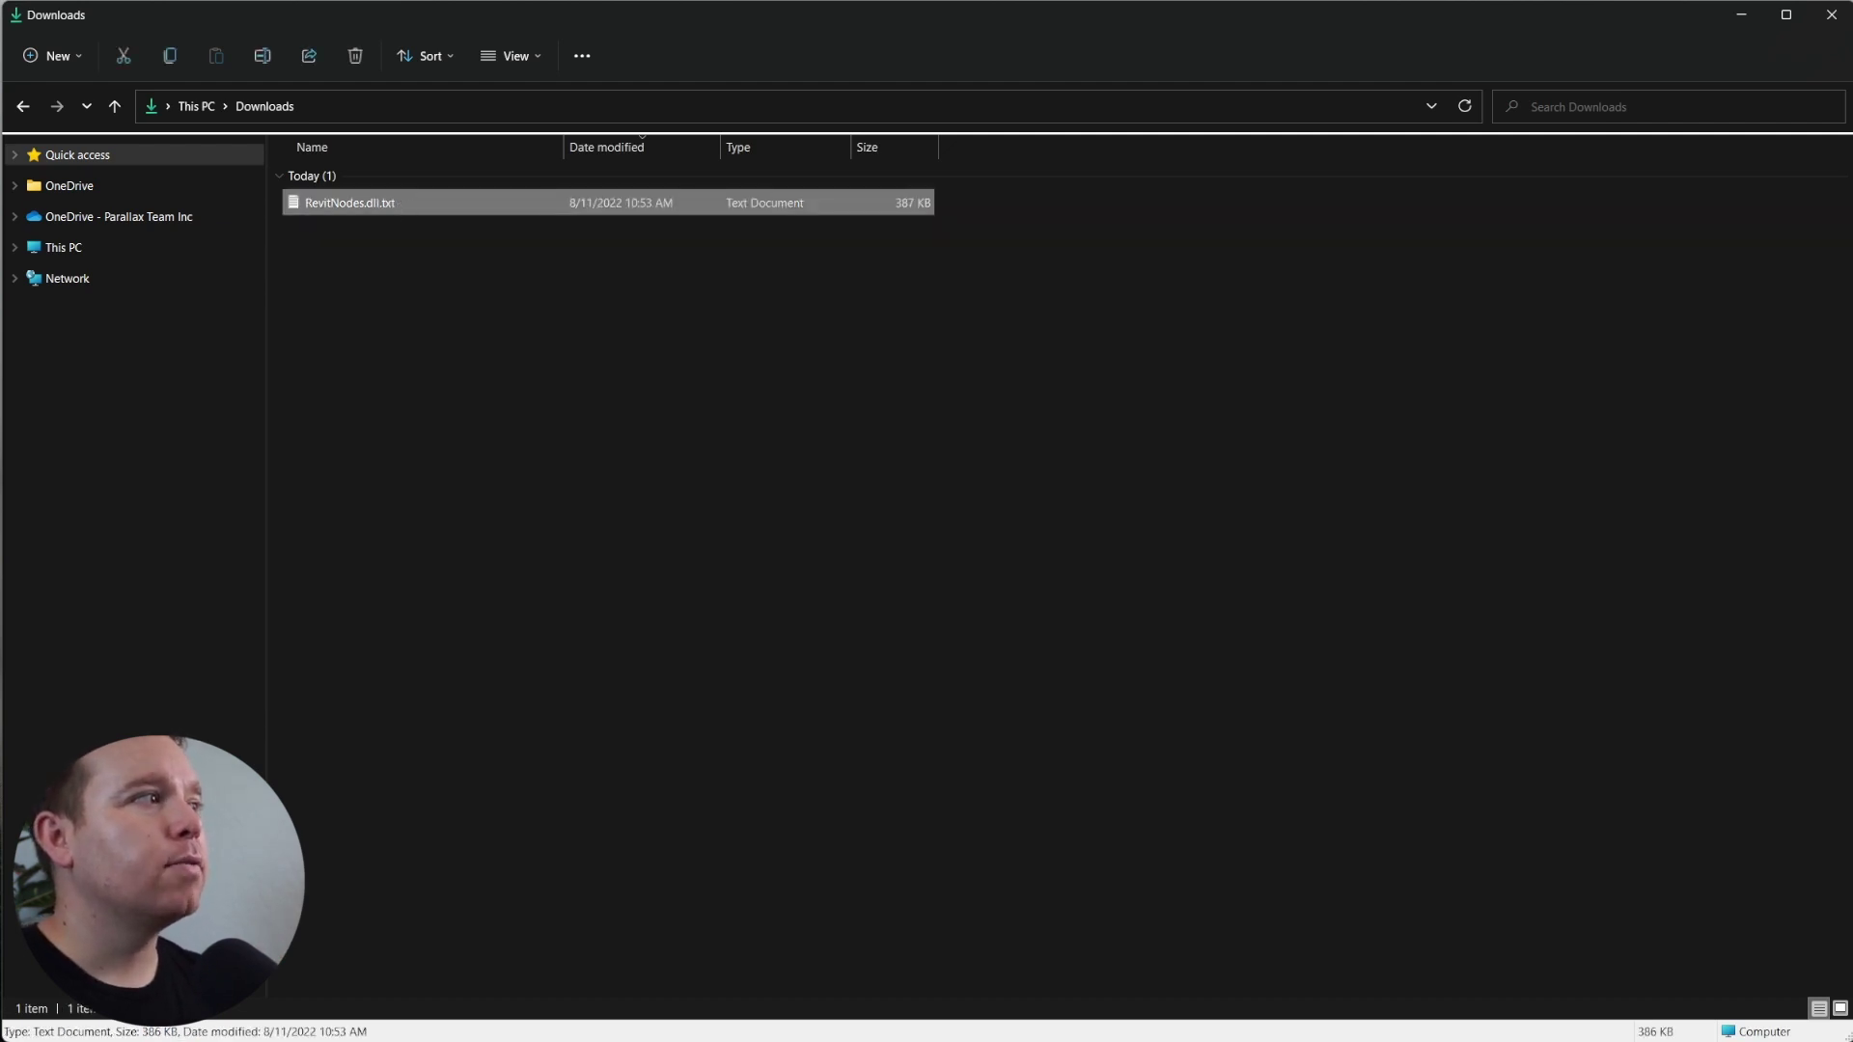
key("BackSpace")
key("BackSpace")
key("BackSpace")
key("BackSpace")
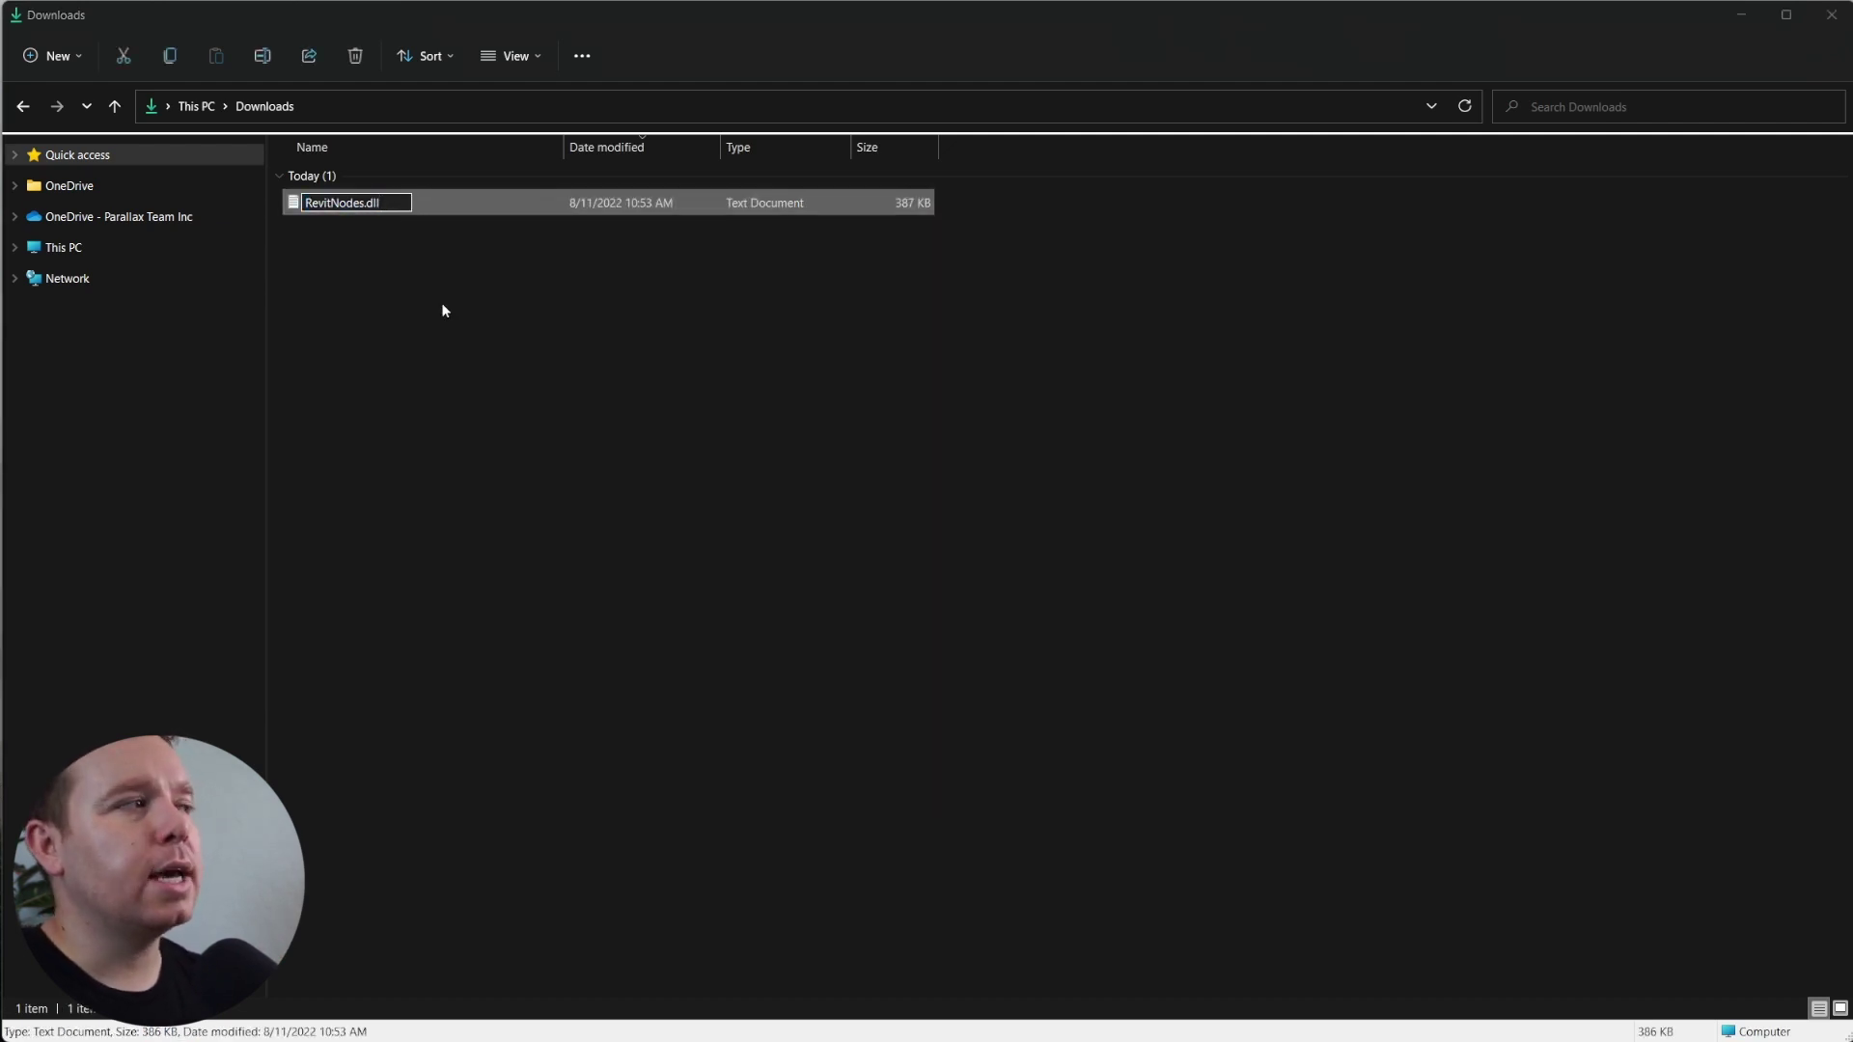
key("Return")
left_click(994, 552)
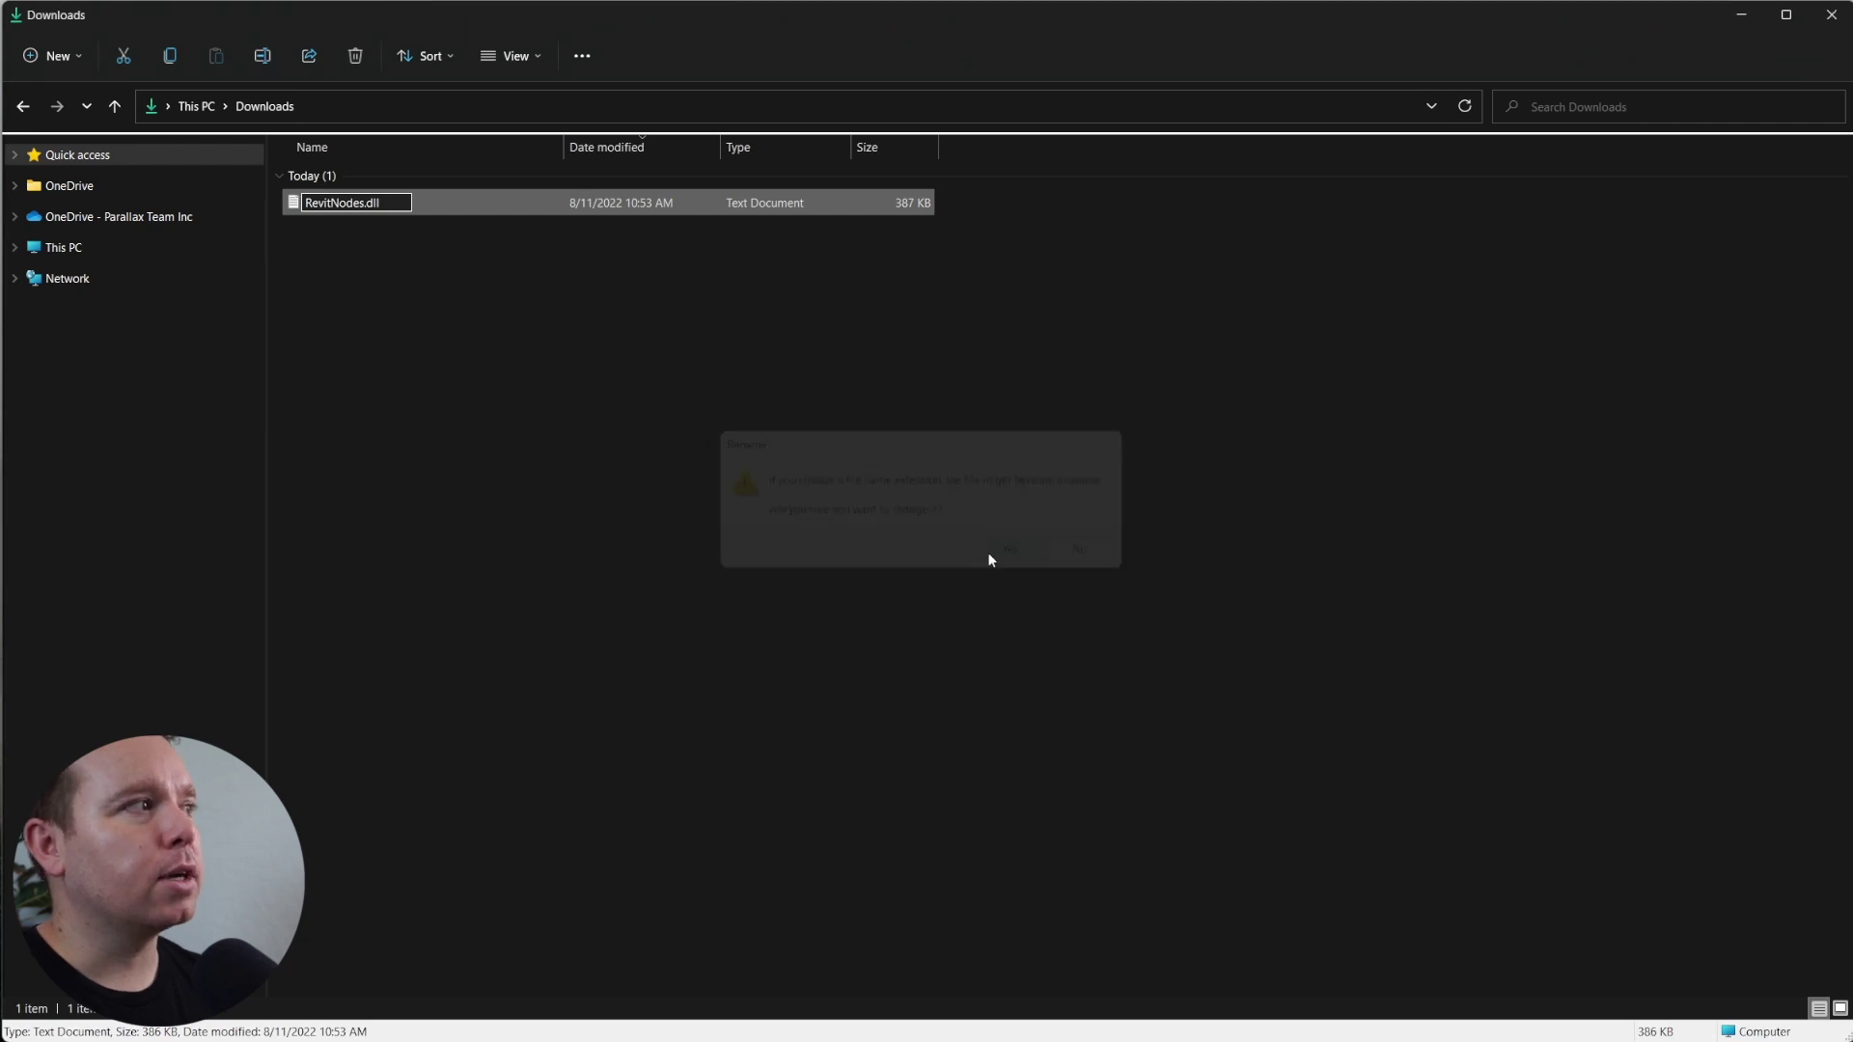
- Unblock RevitNodes.dll in its Properties and apply the change
right_click(344, 205)
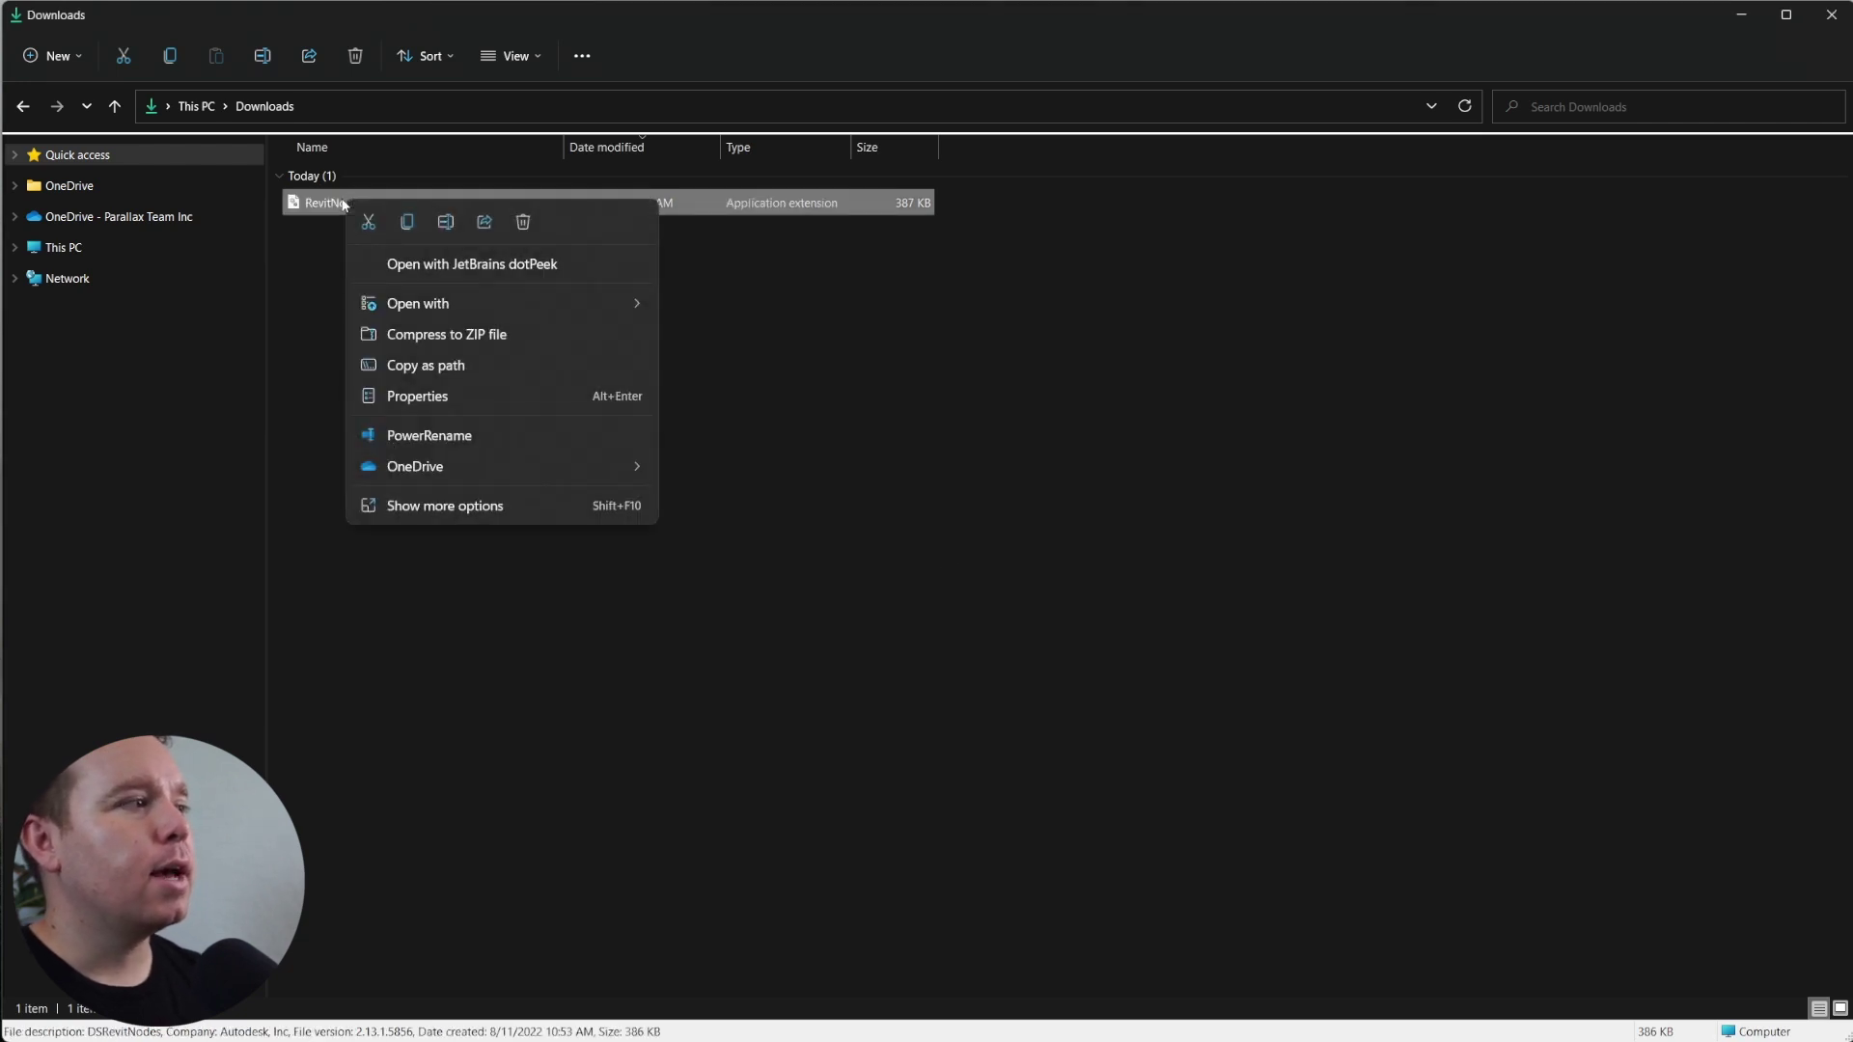
left_click(455, 514)
left_click(511, 1009)
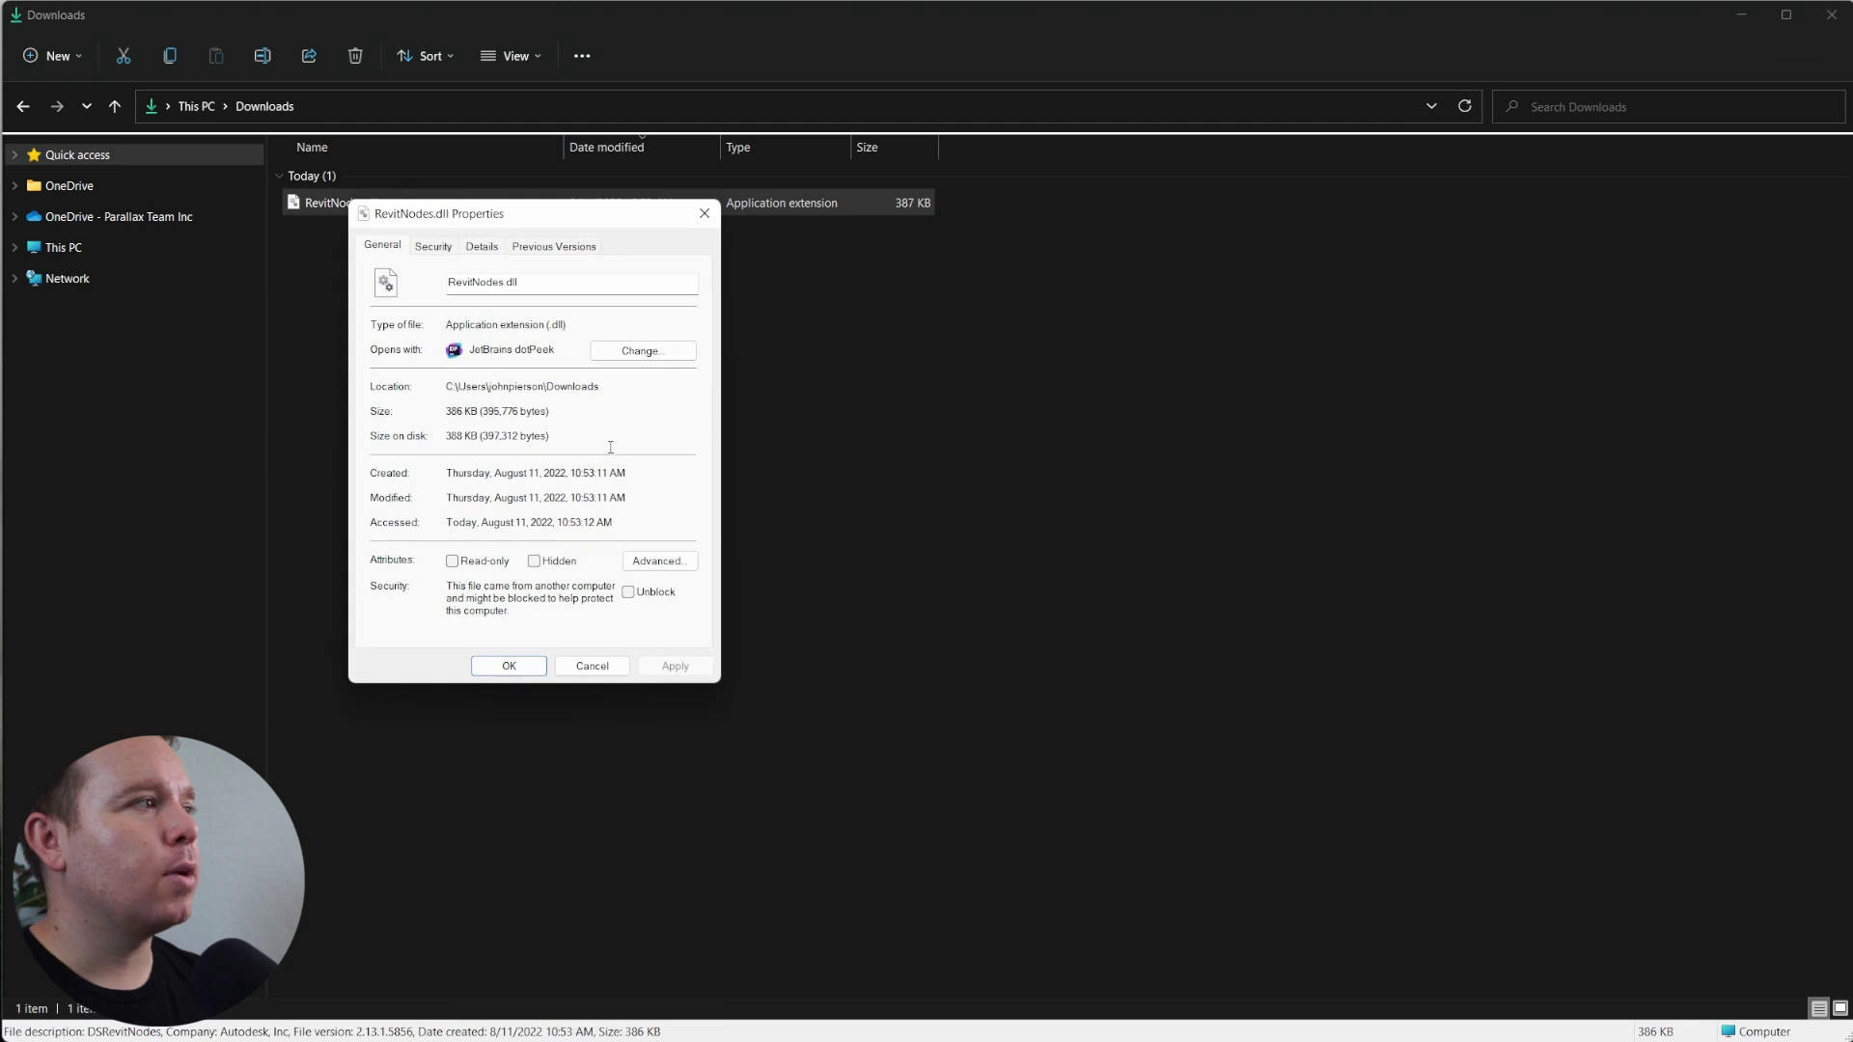
left_click(628, 592)
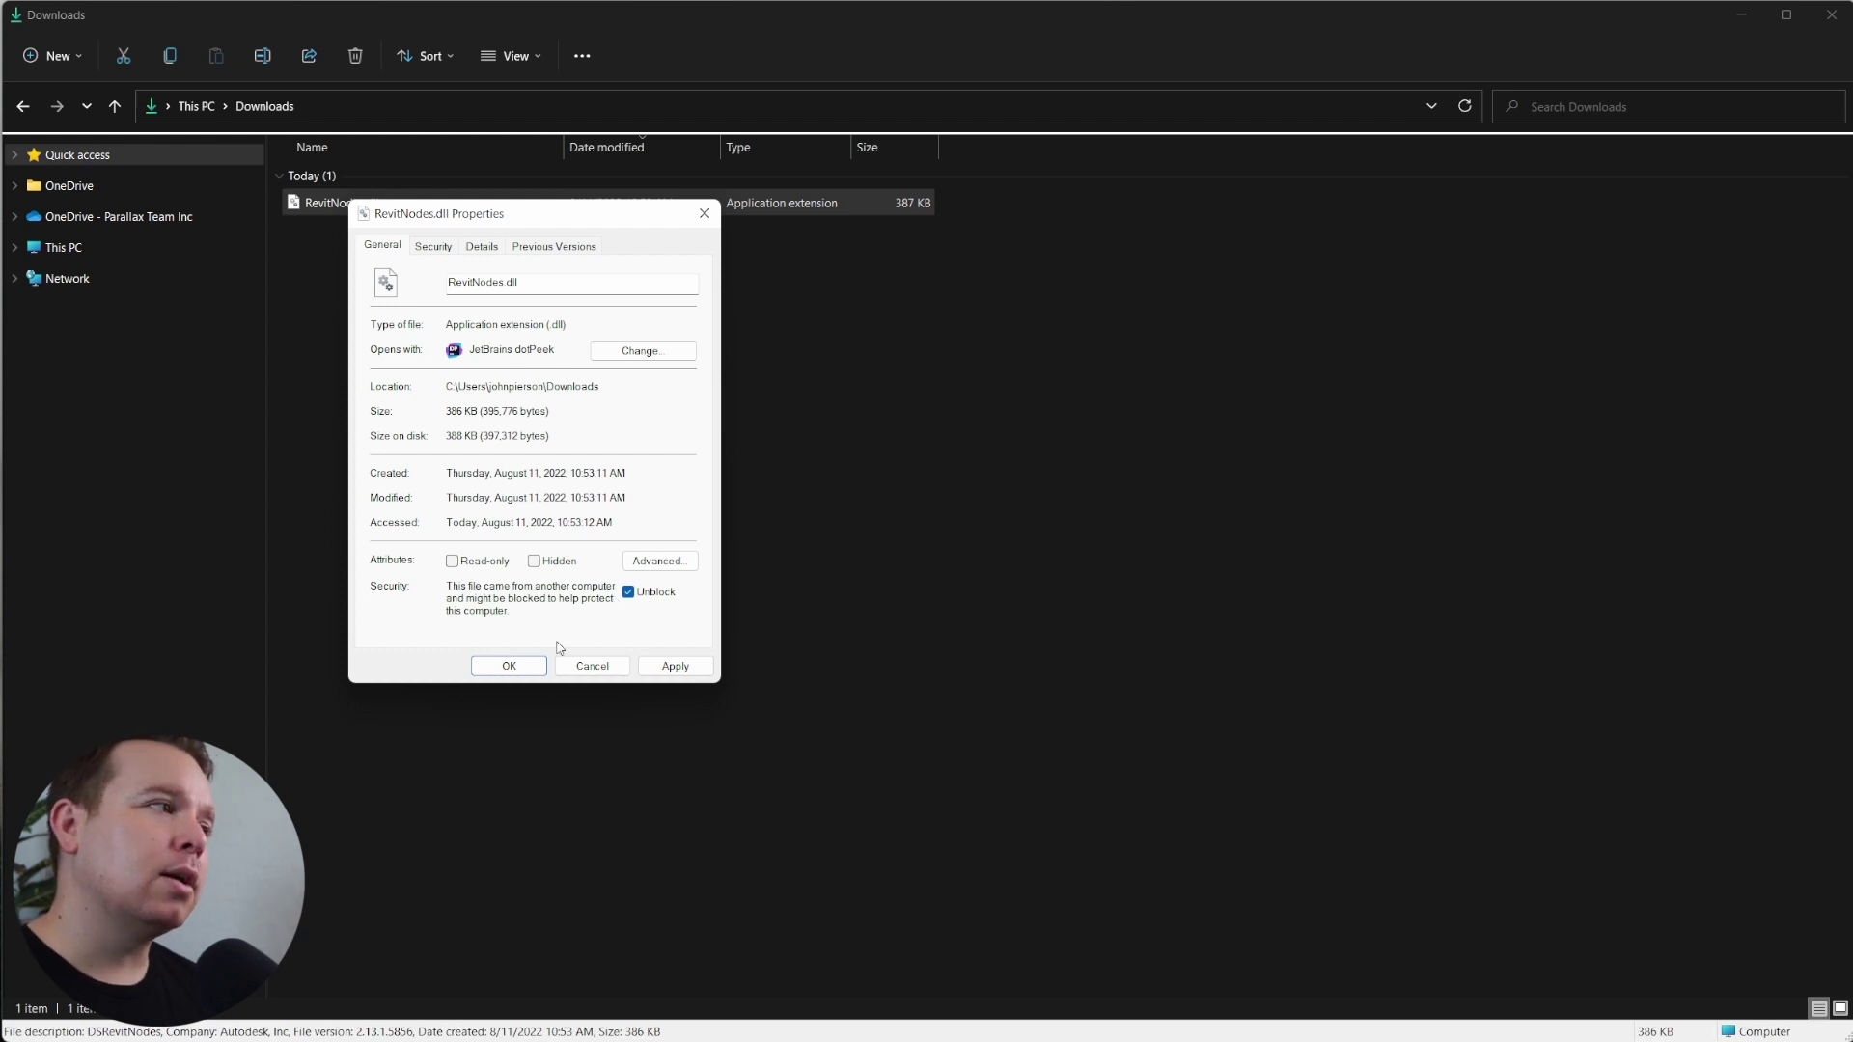
left_click(435, 248)
left_click(474, 251)
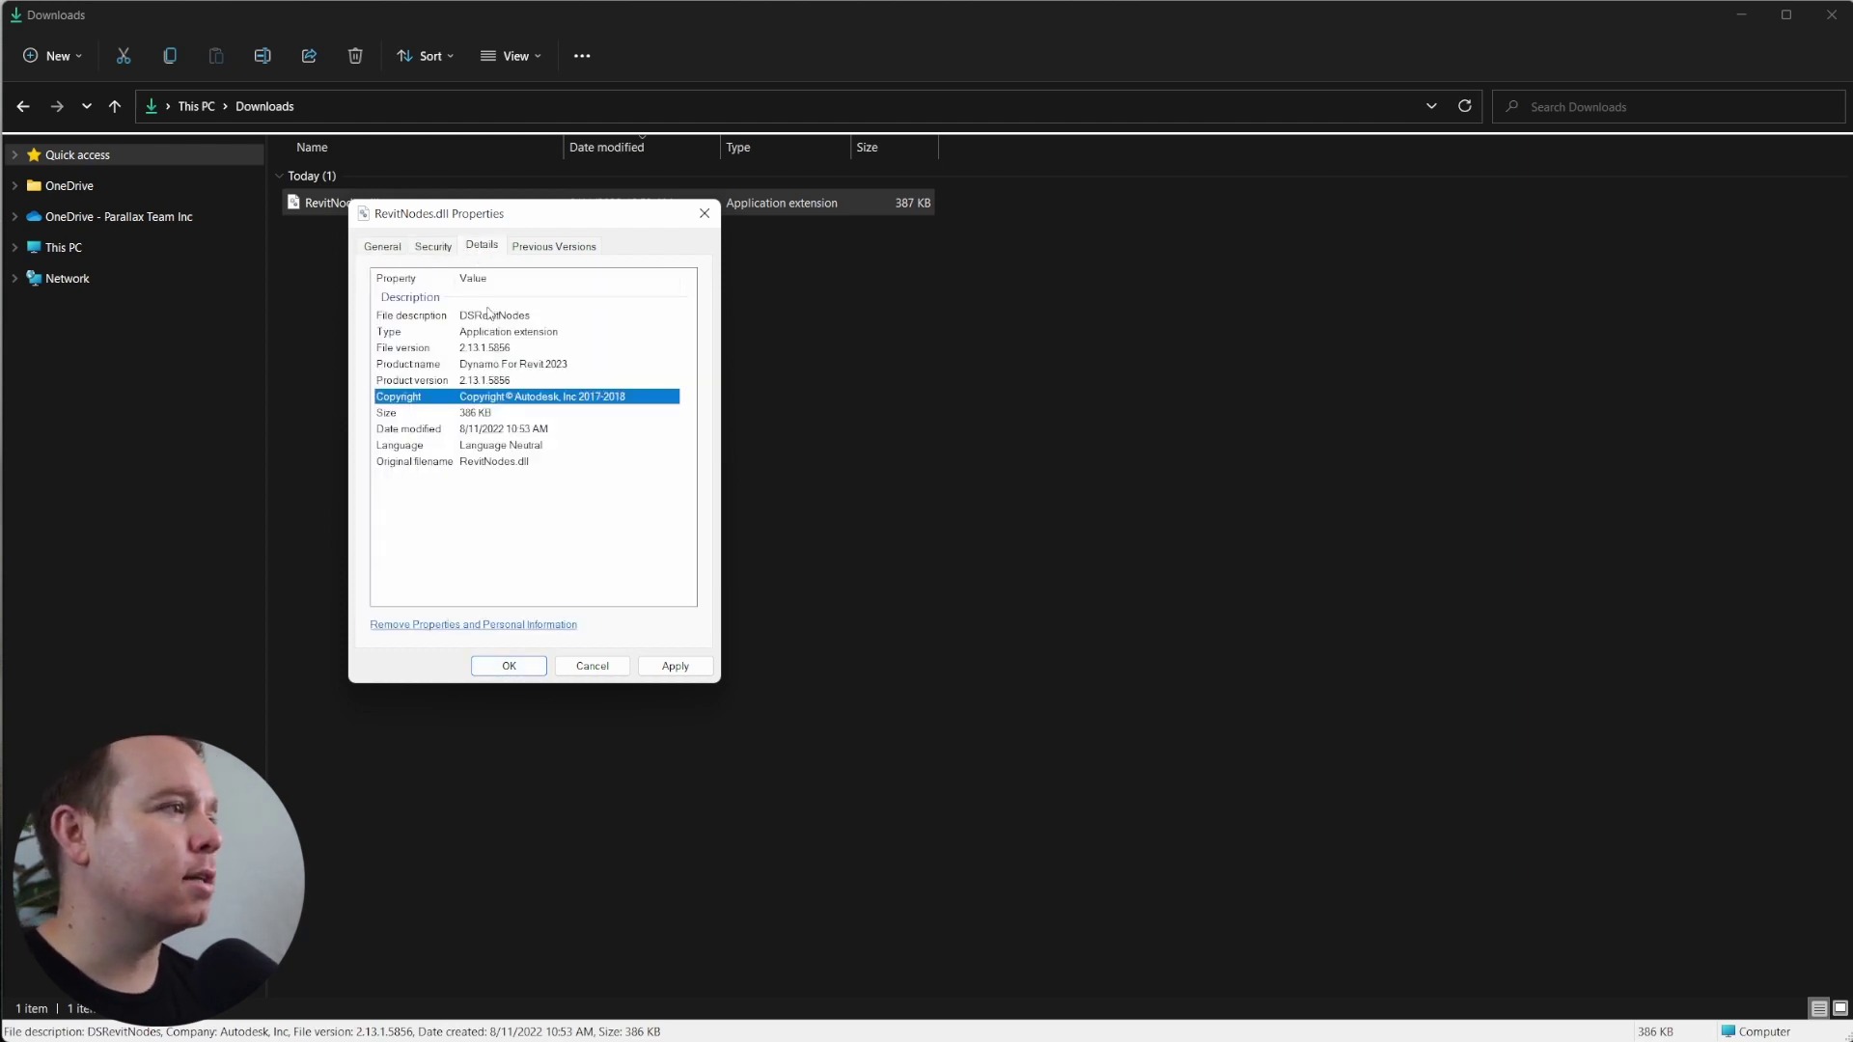
left_click(526, 668)
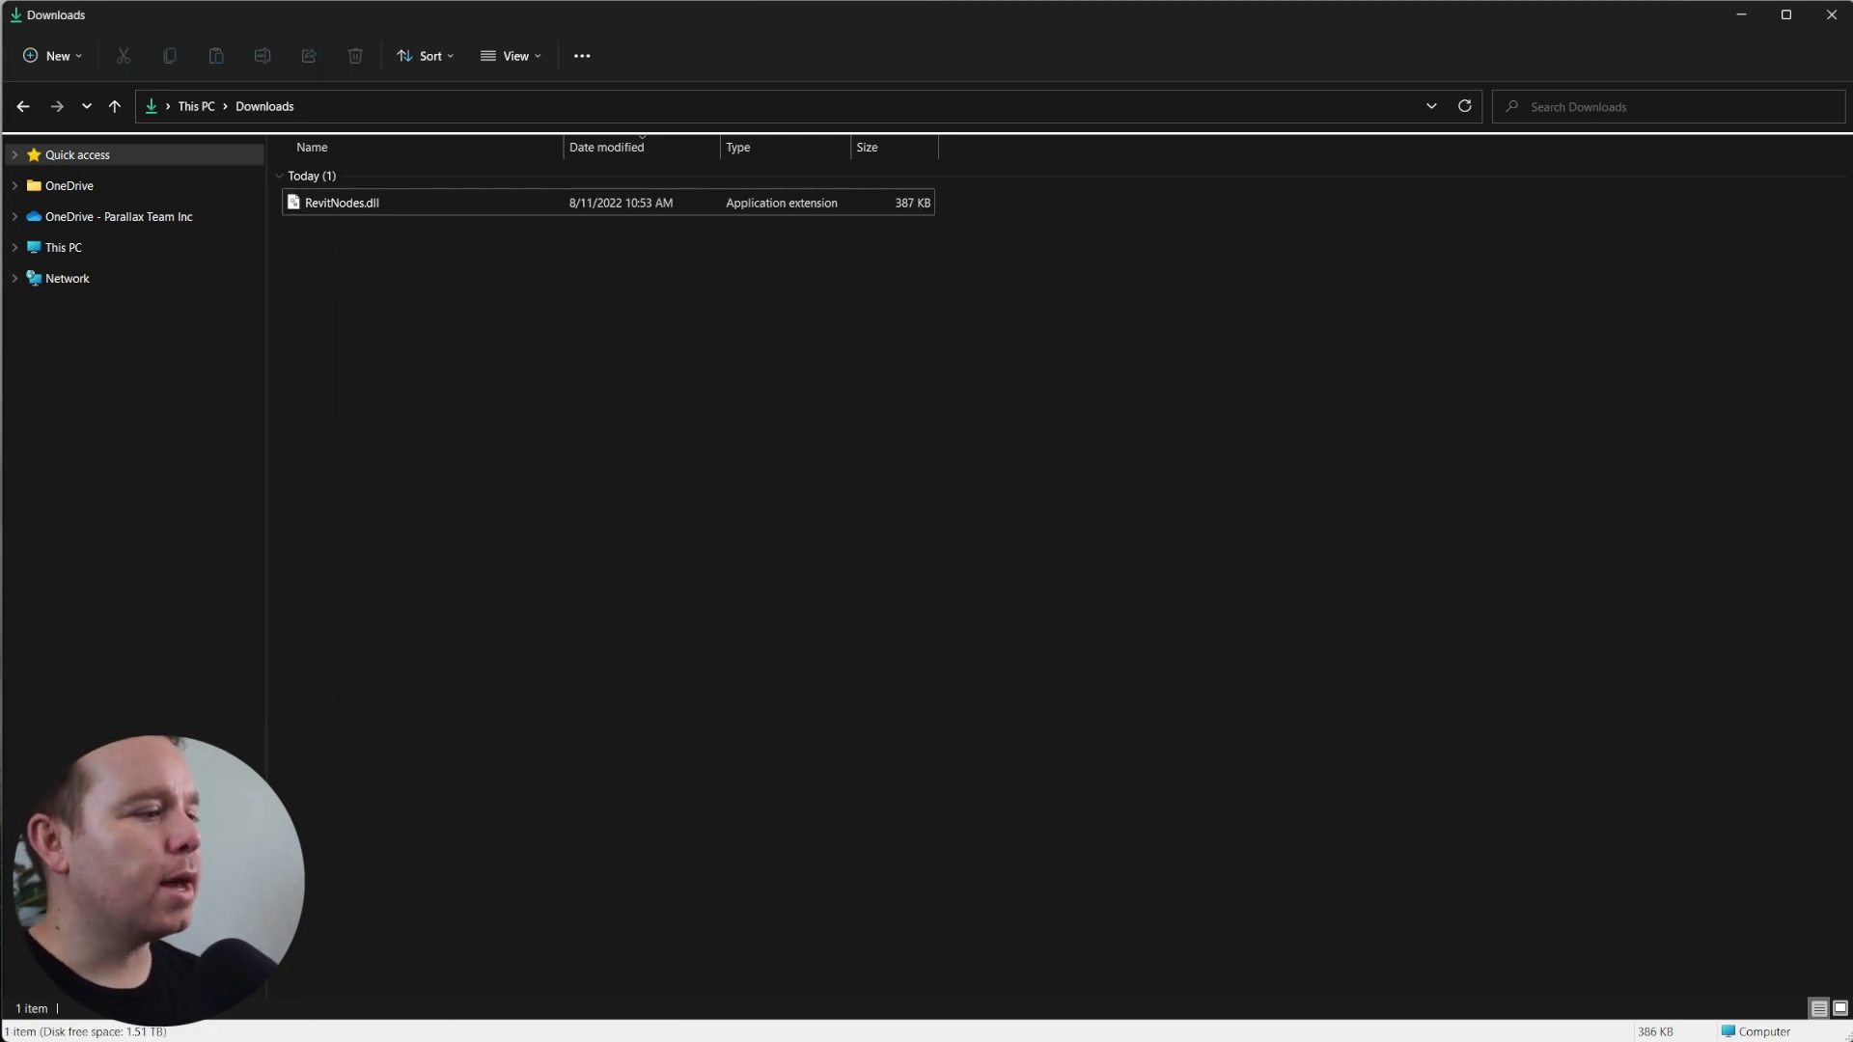
- Navigate File Explorer to the Revit 2023 DynamoForRevit\Revit install path copied from the forum post
key("alt+Tab")
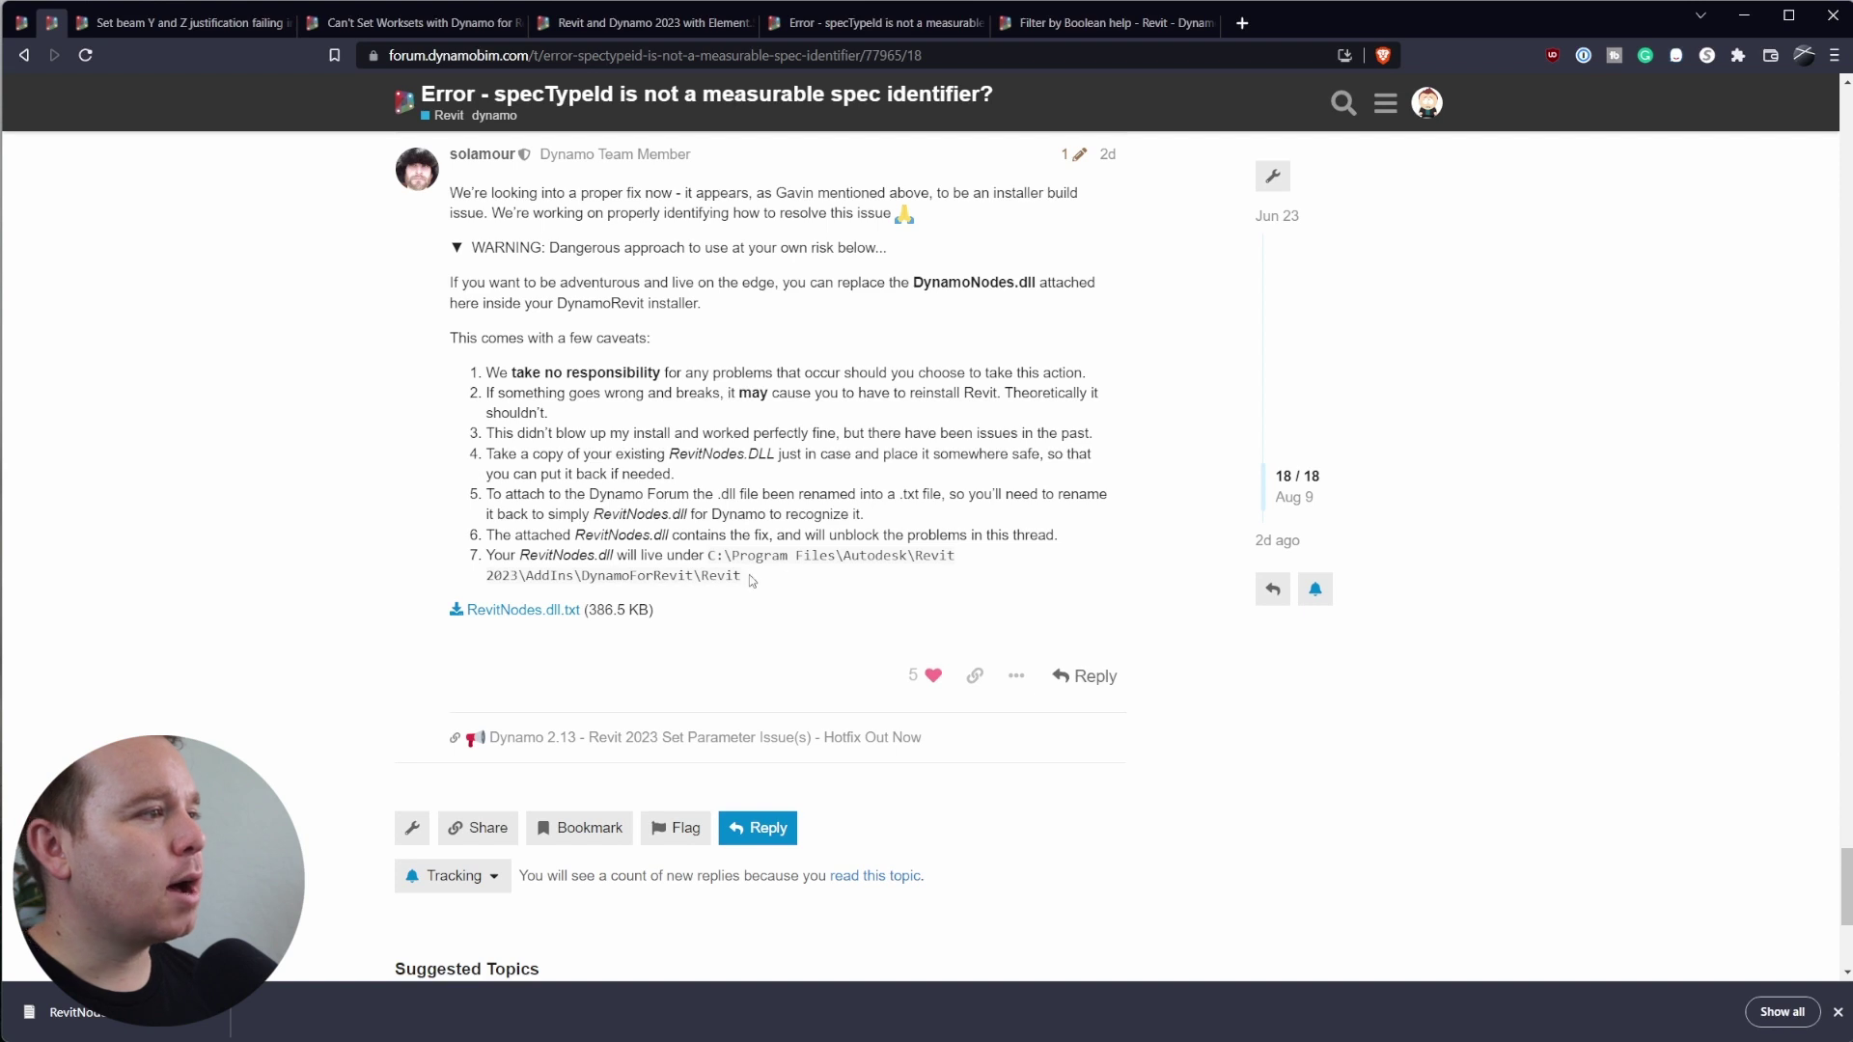
left_click_drag(739, 575, 708, 556)
key("ctrl+c")
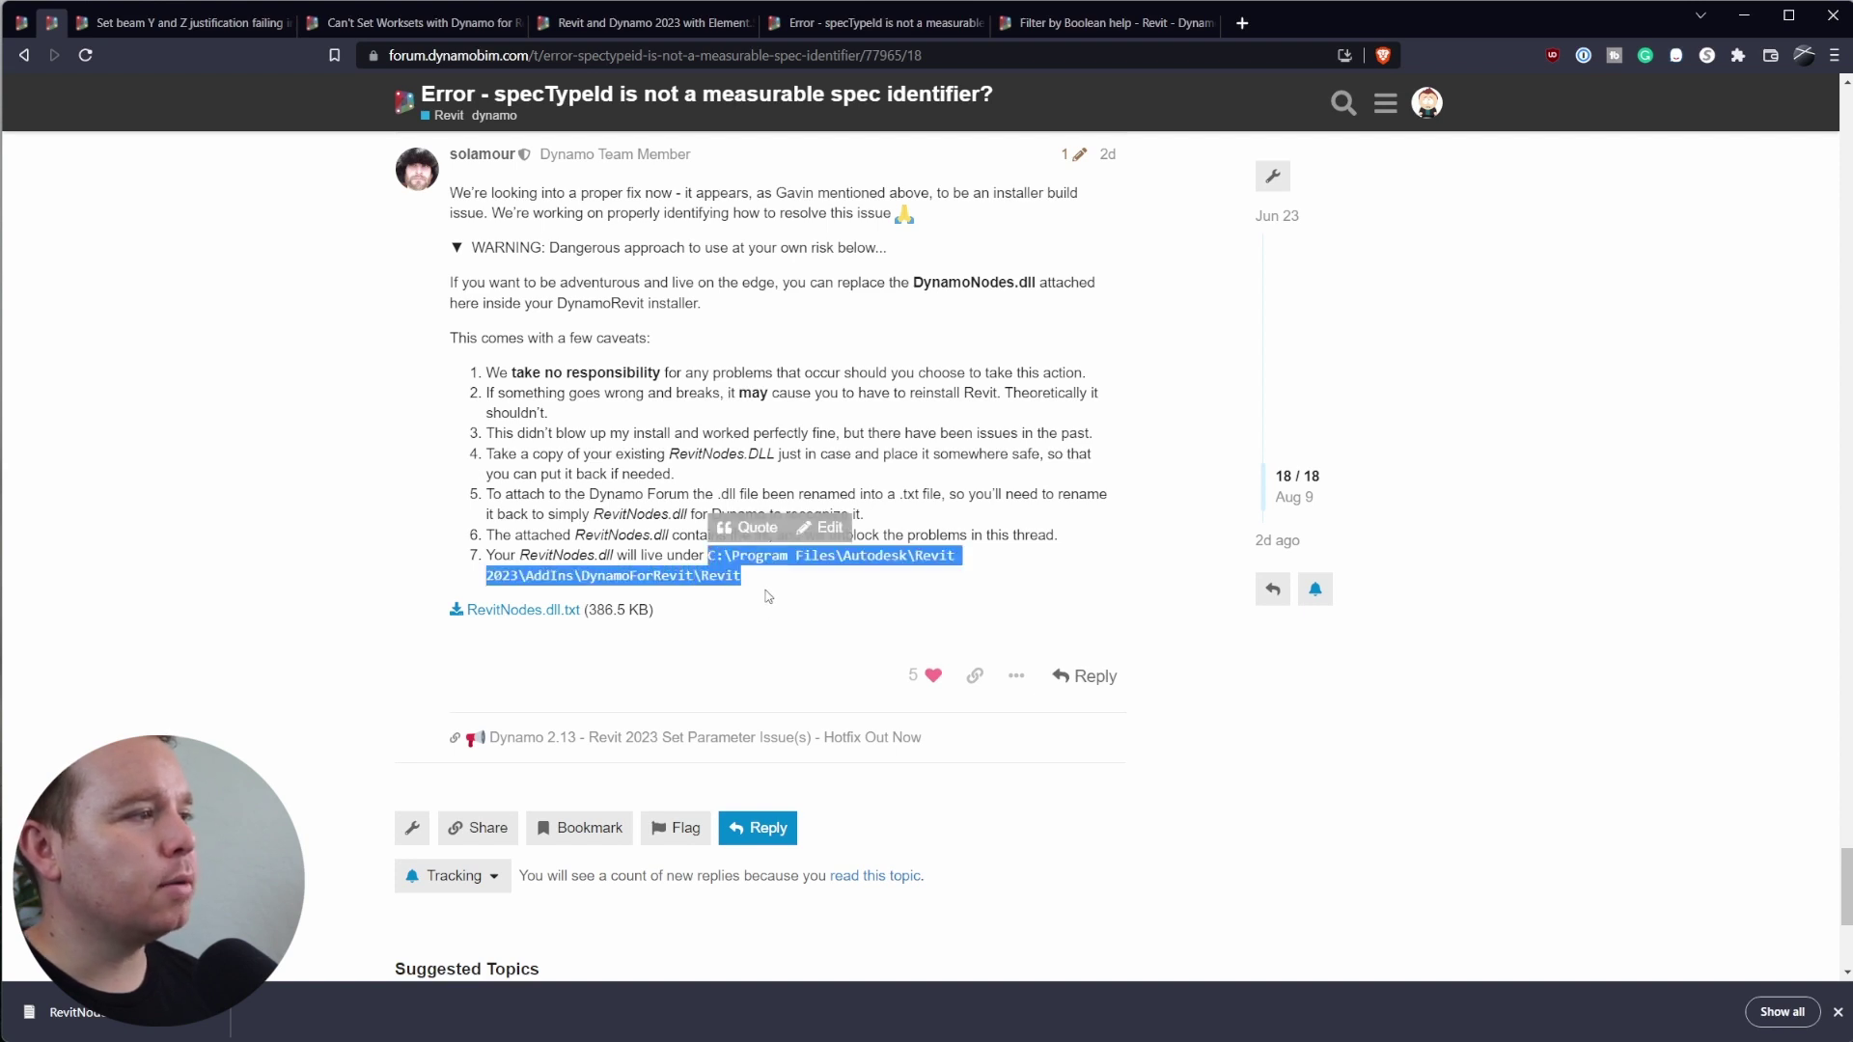
key("alt+Tab")
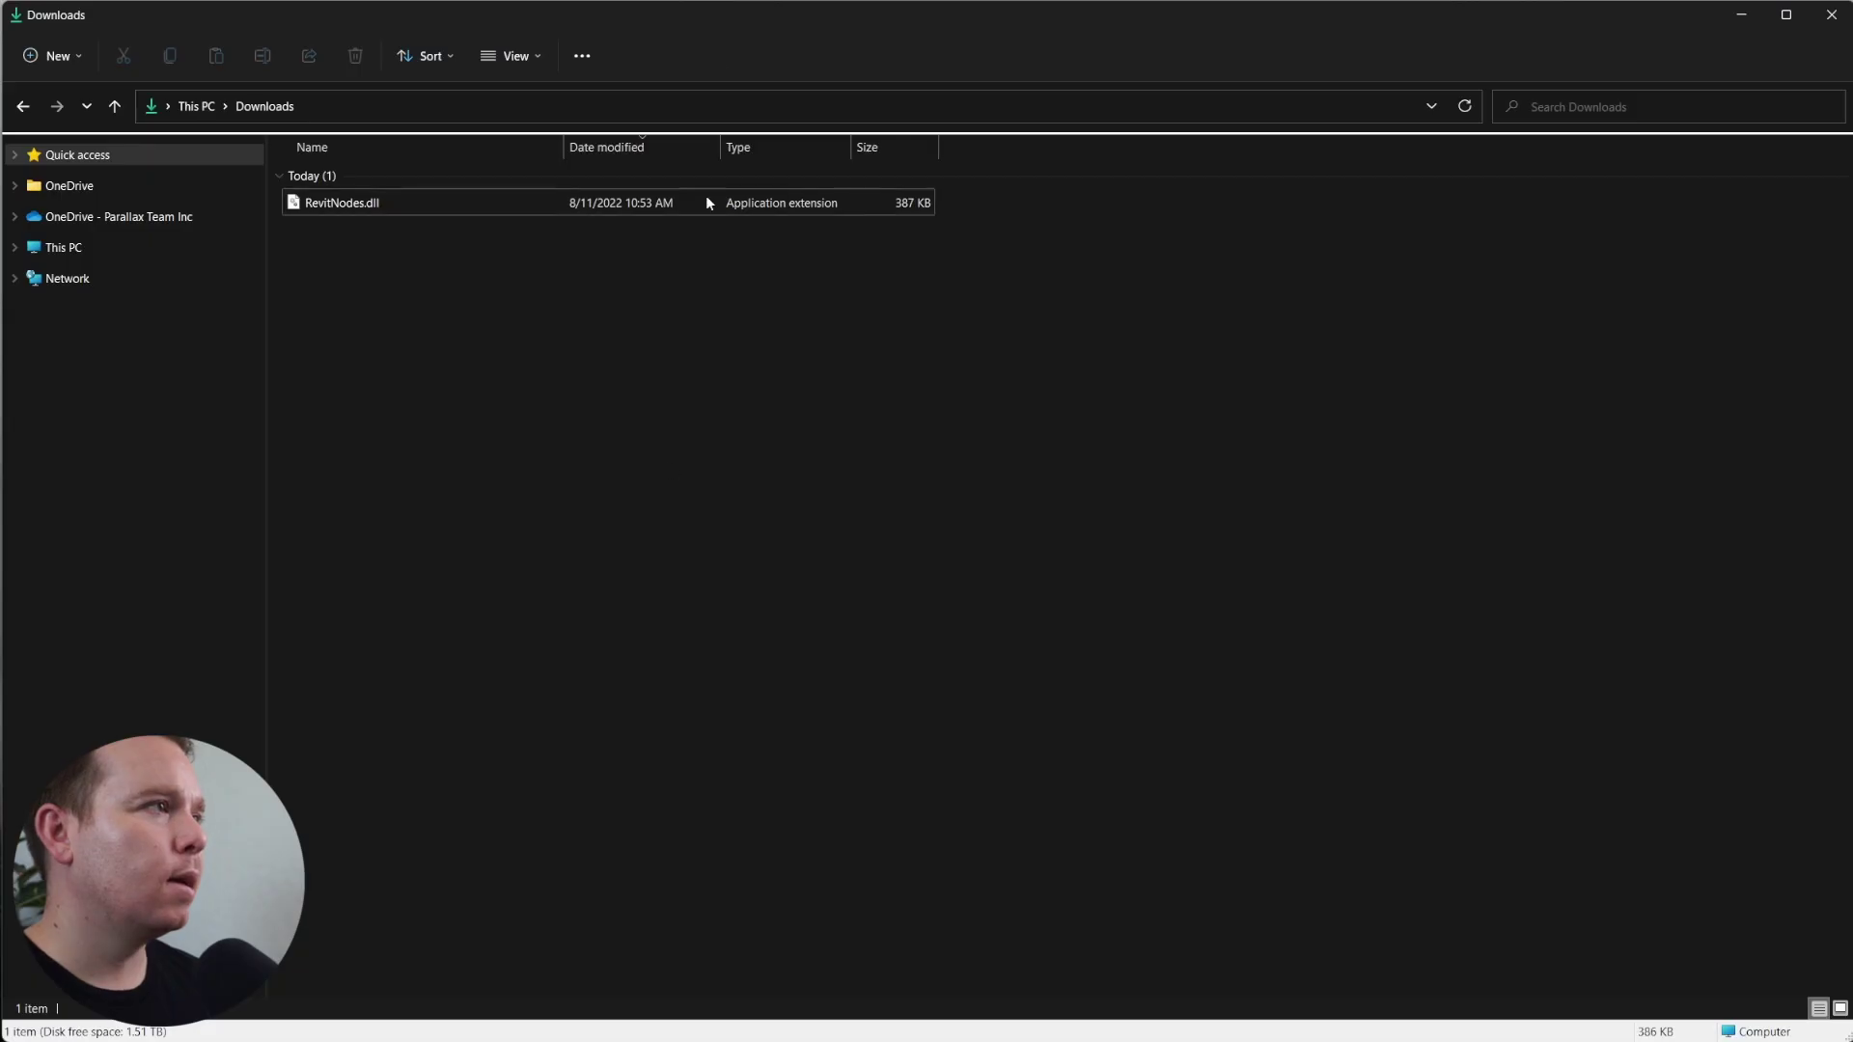
left_click(715, 108)
key("ctrl+v")
key("Return")
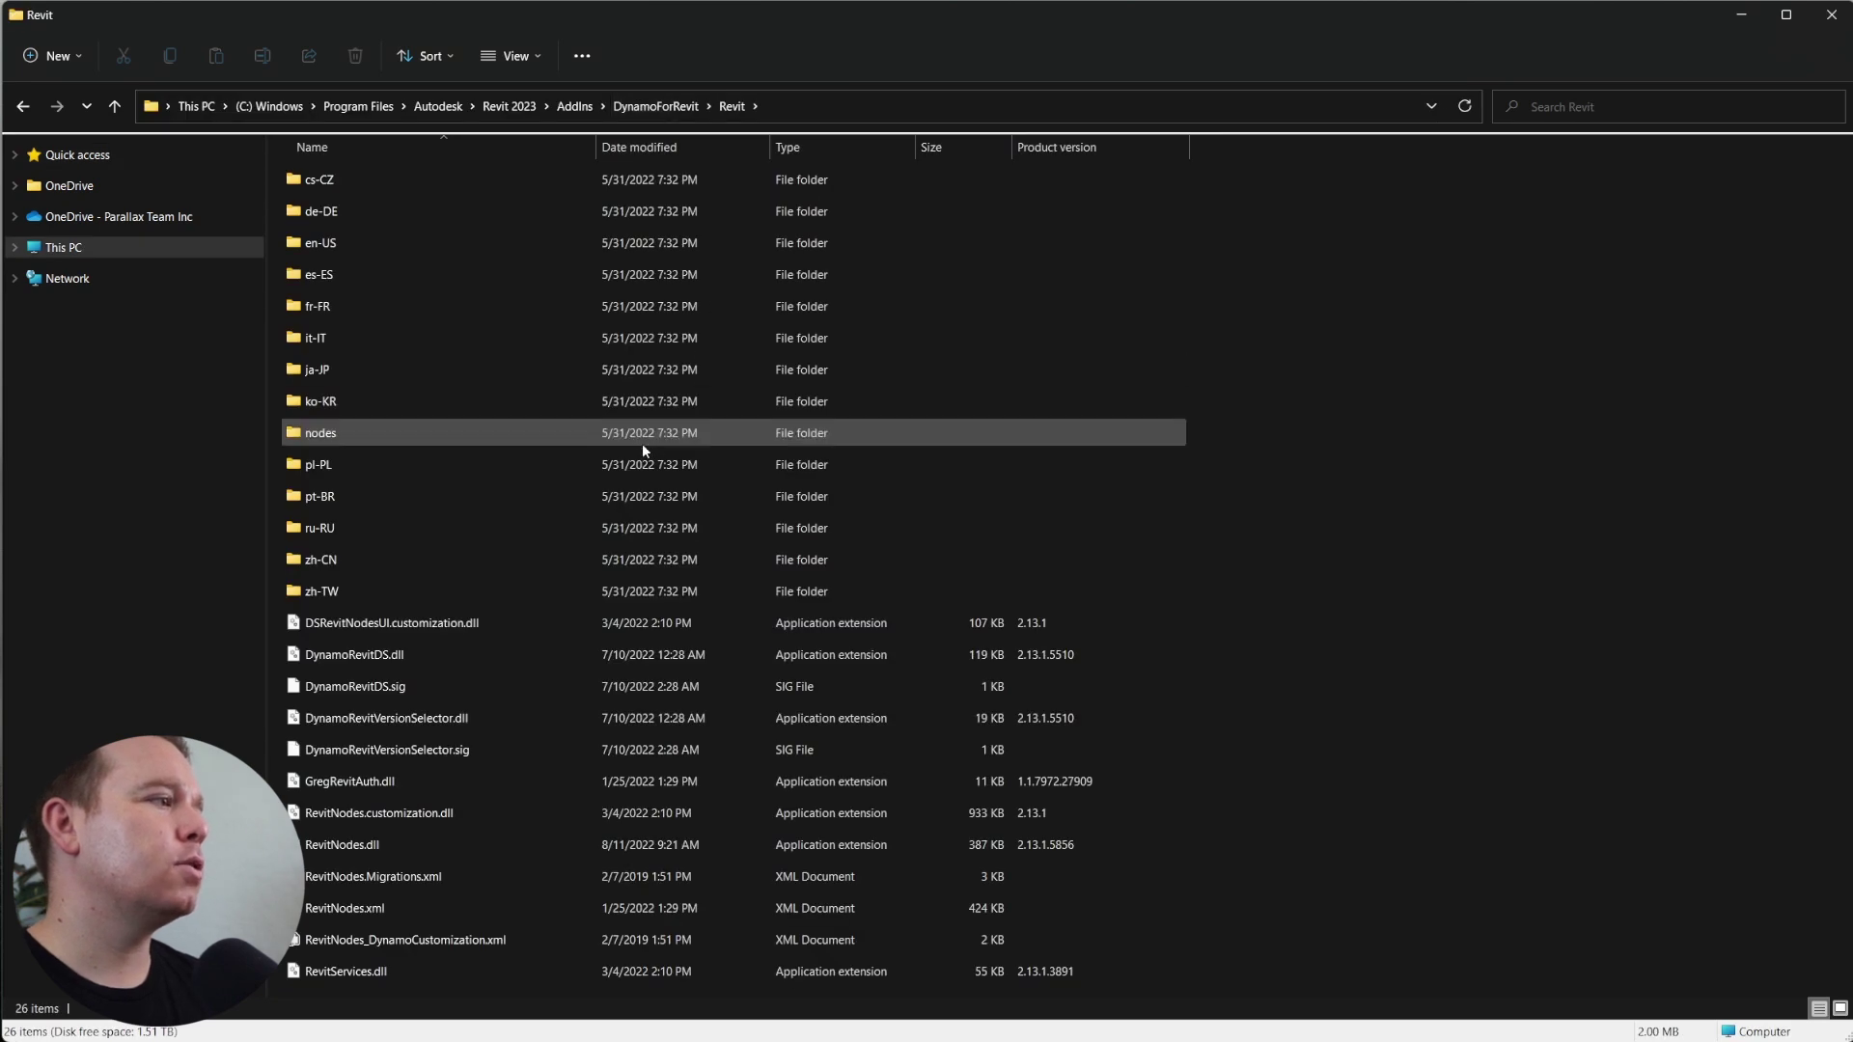
left_click(376, 845)
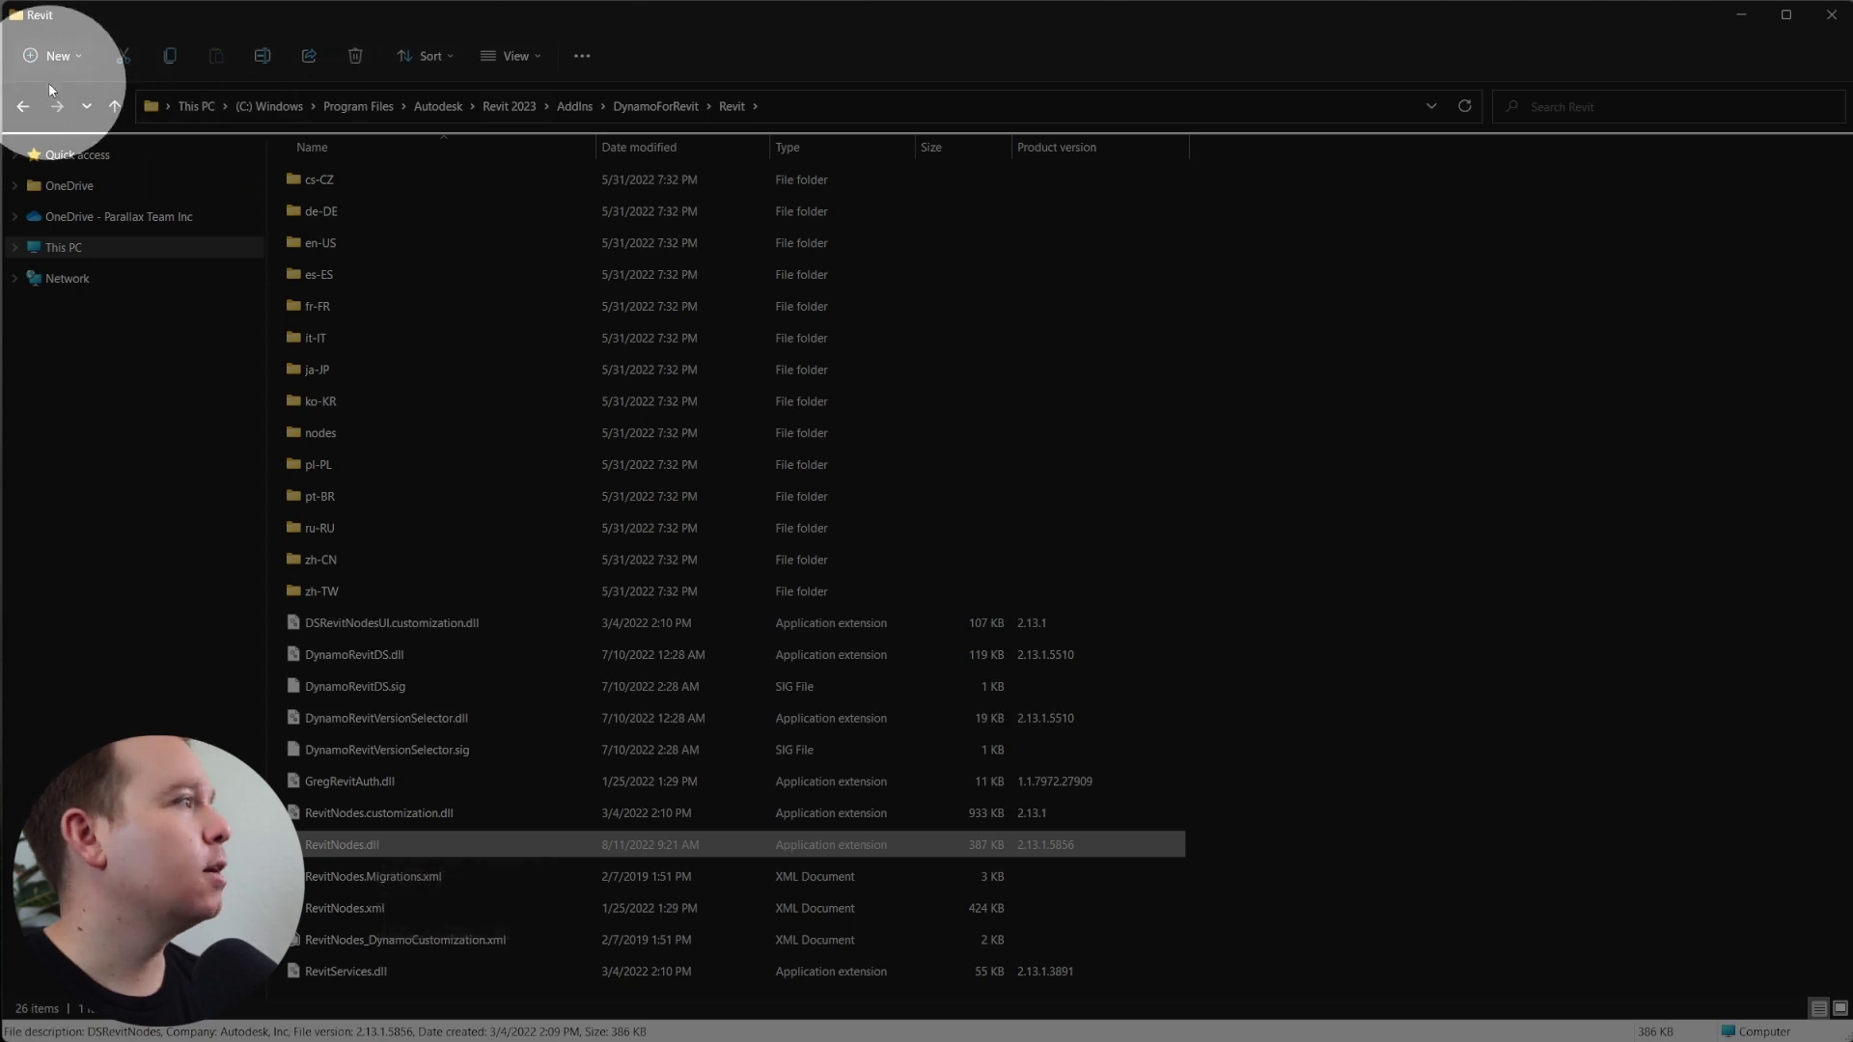
- Copy the hotfix RevitNodes.dll from Downloads and replace the existing one in the Revit folder
left_click(23, 106)
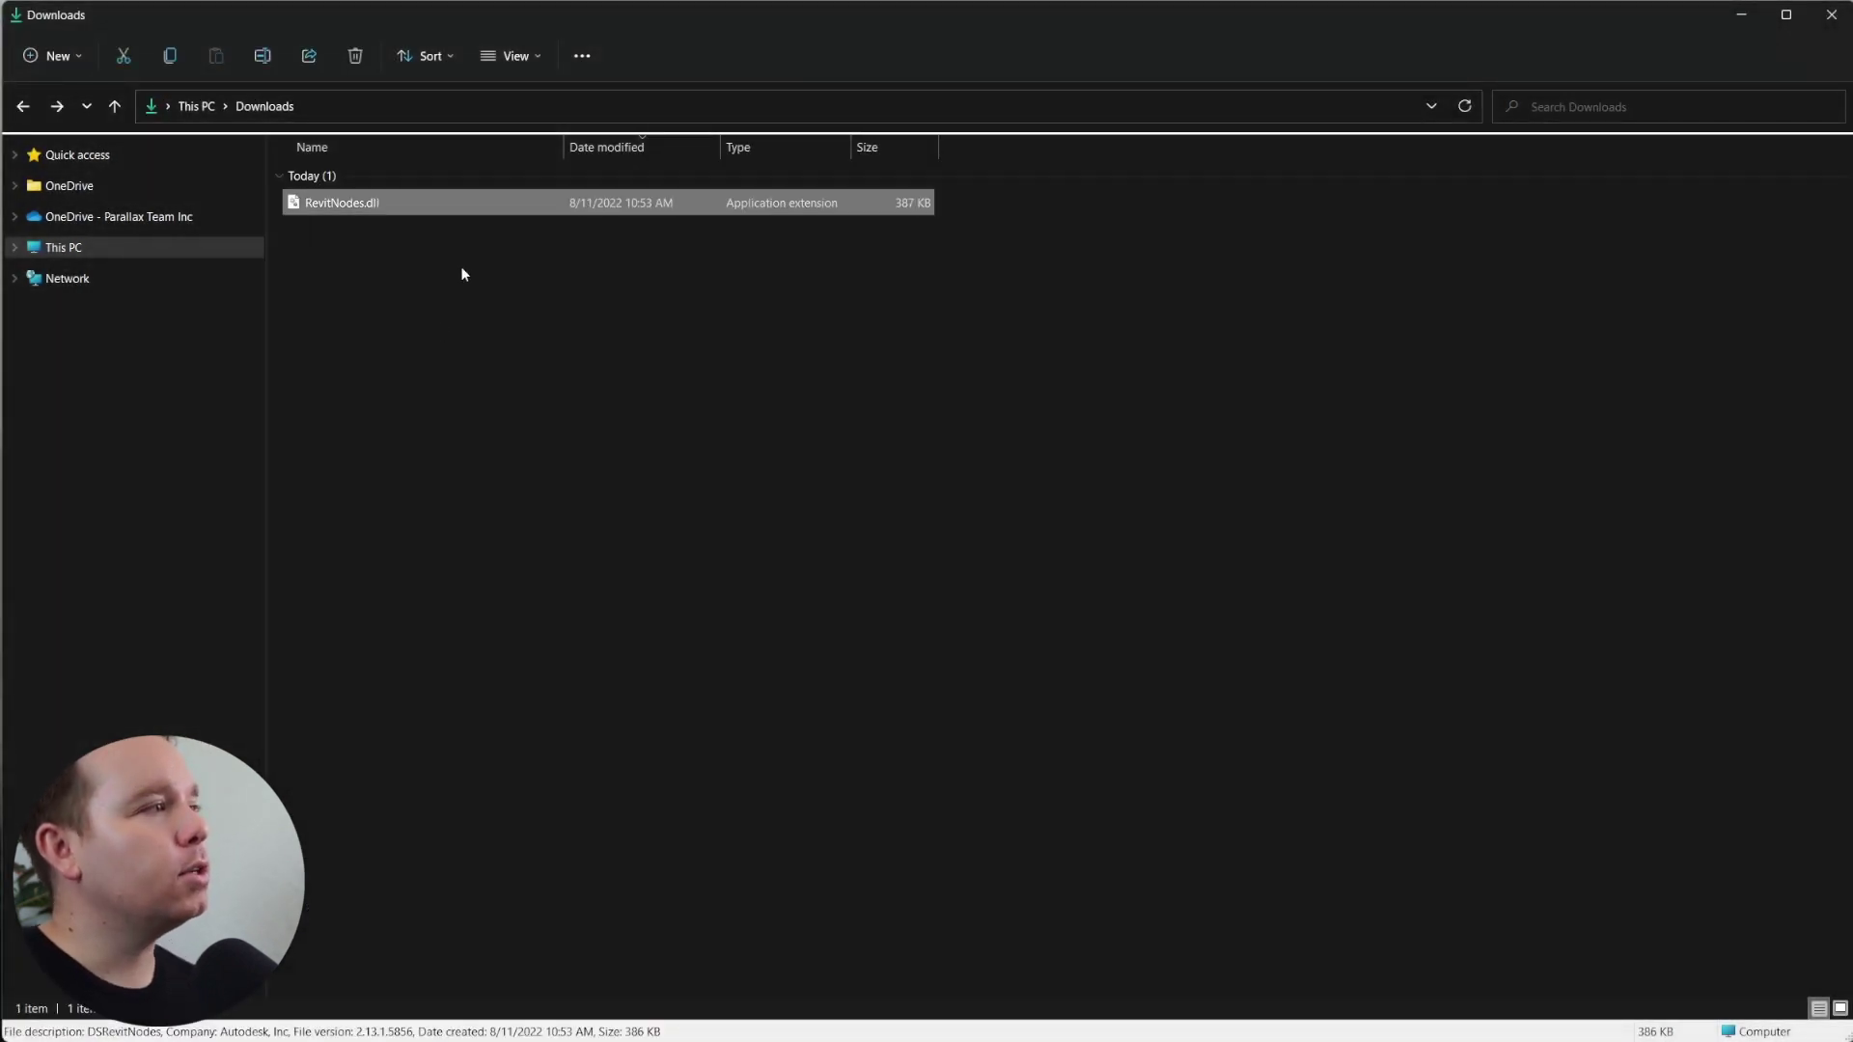
key("ctrl+c")
left_click(57, 107)
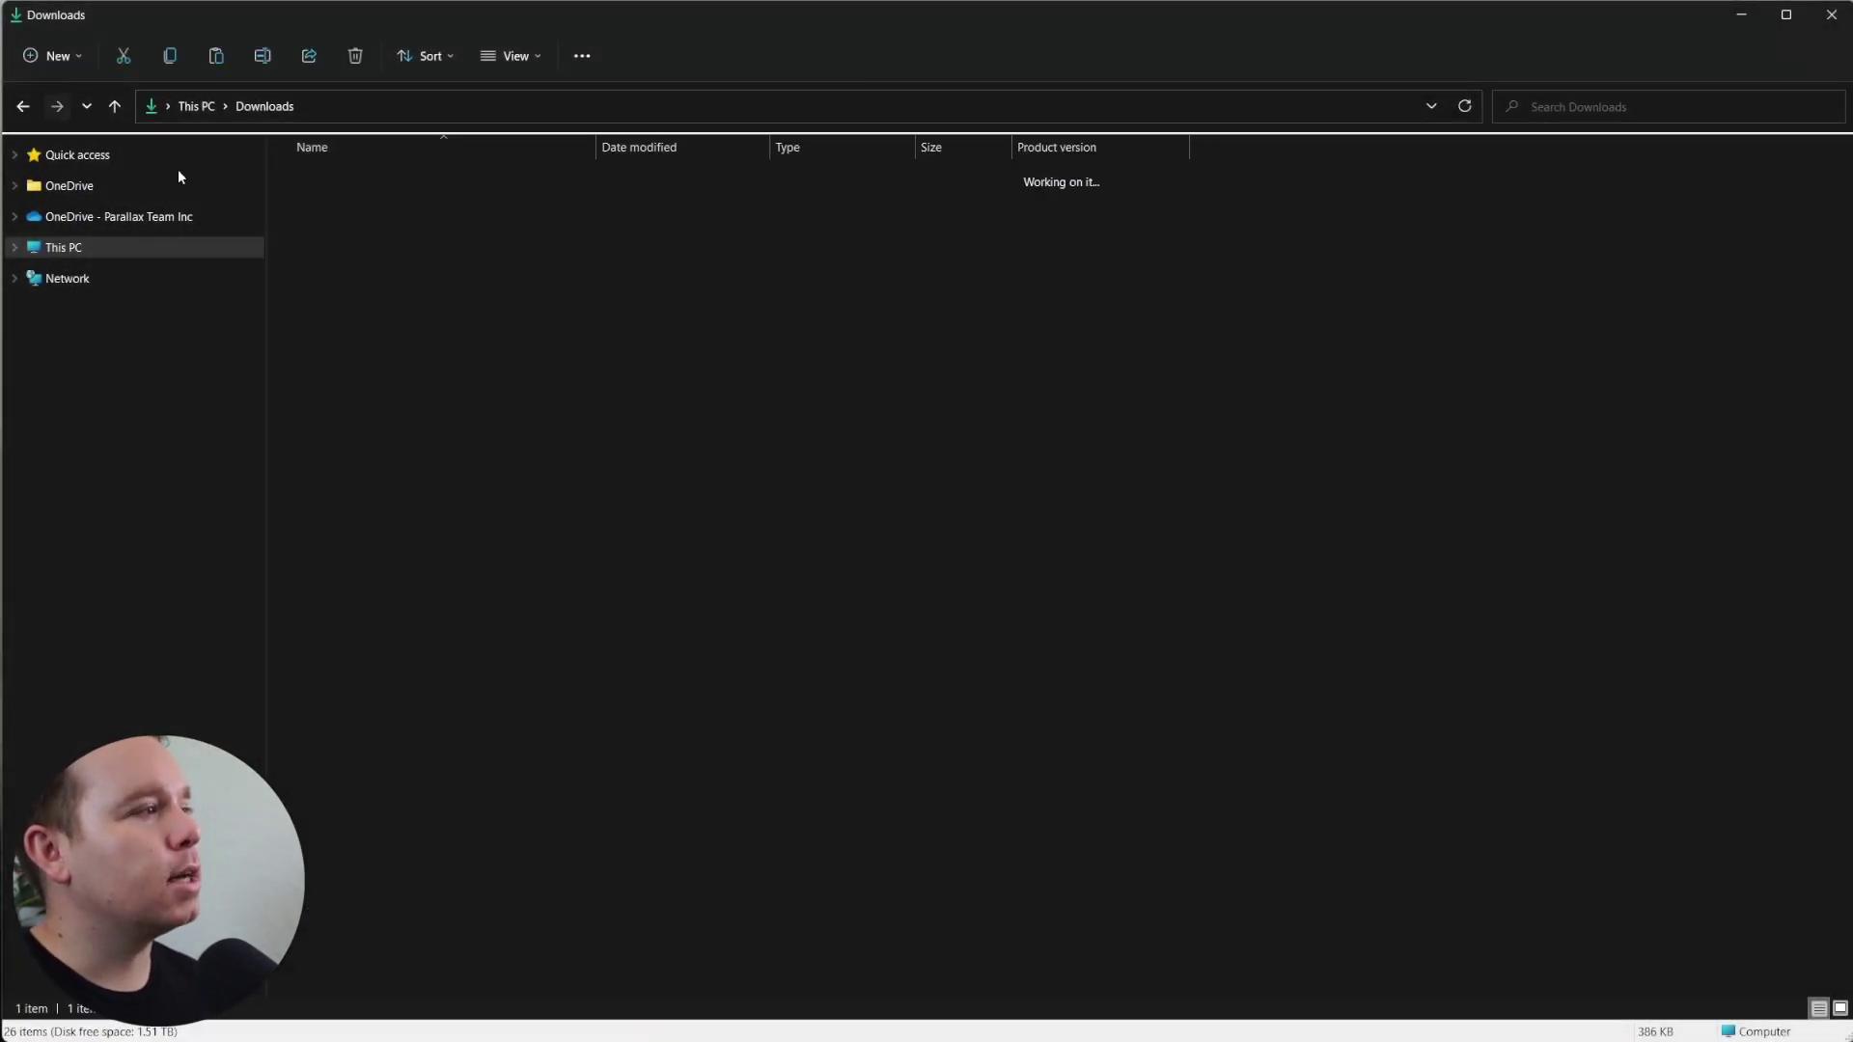
left_click(1270, 846)
key("ctrl+v")
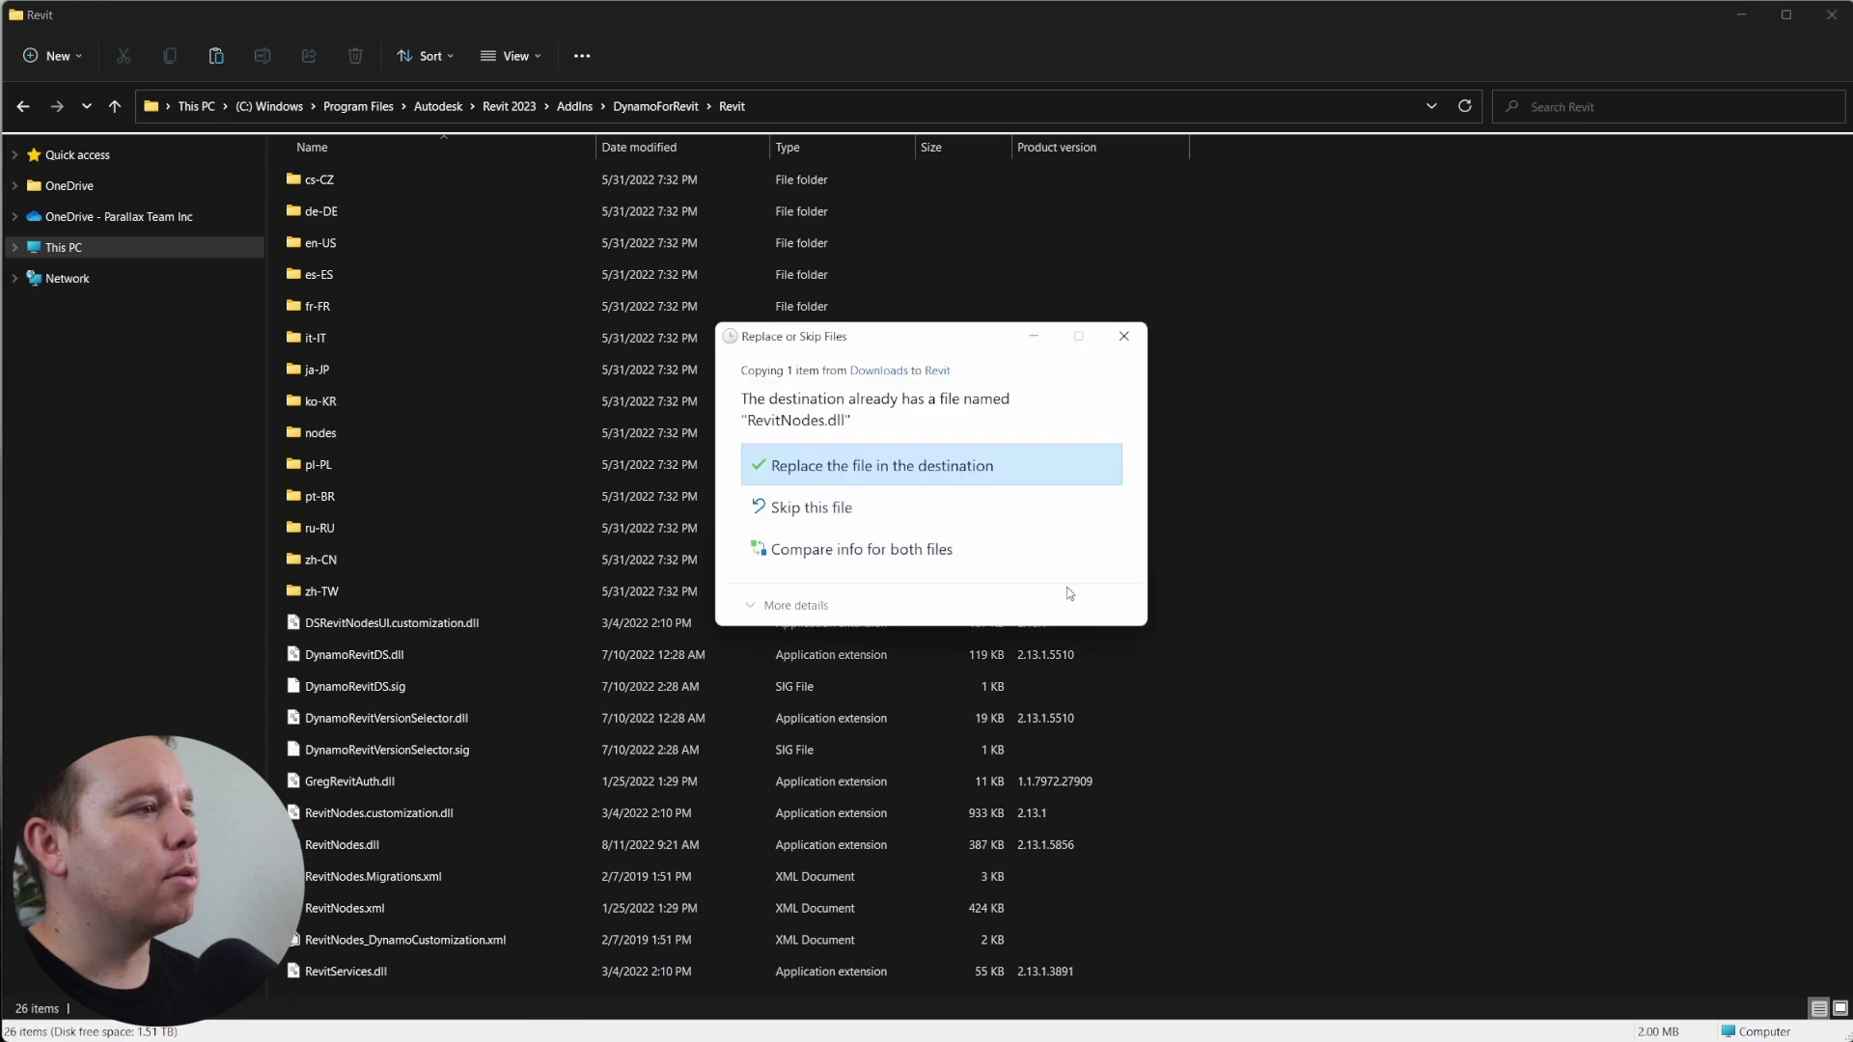
left_click(911, 458)
left_click(911, 466)
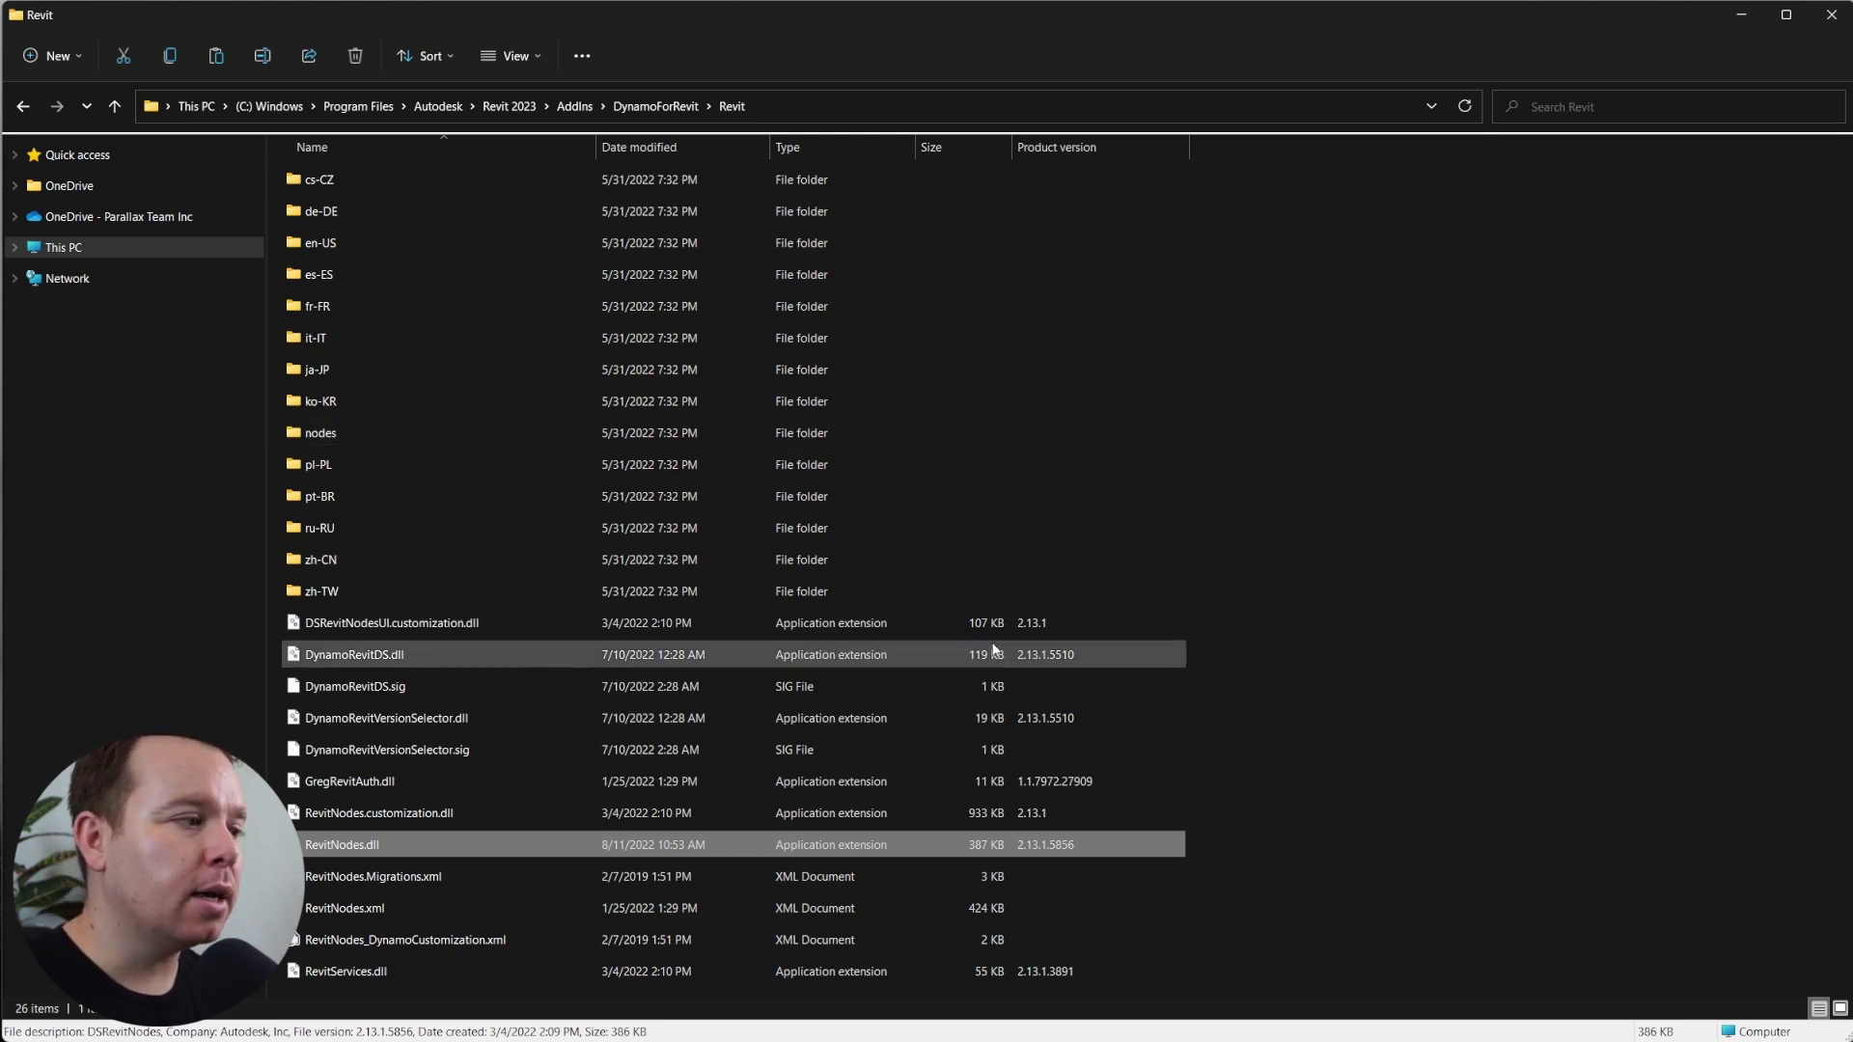
key("alt+Tab")
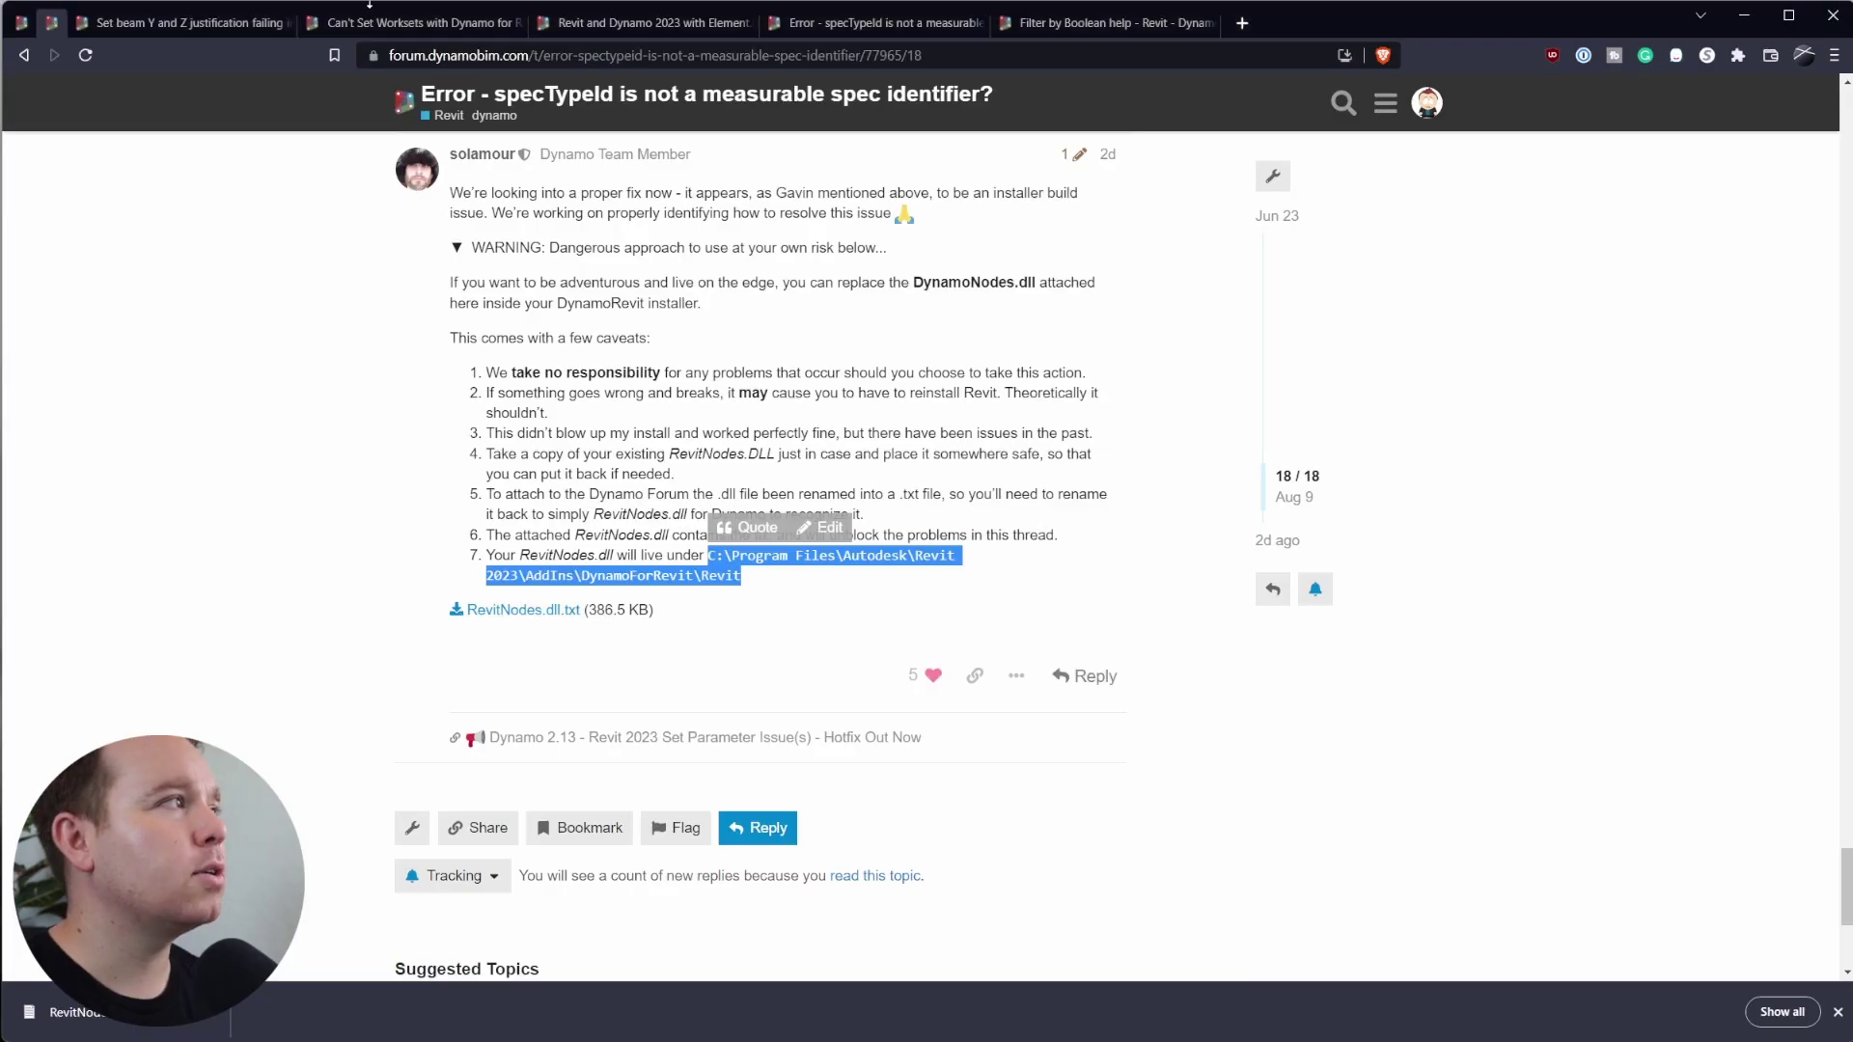
- Return to the 'Set beam Y and Z justification failing in Revit 2023' topic tab
left_click(169, 24)
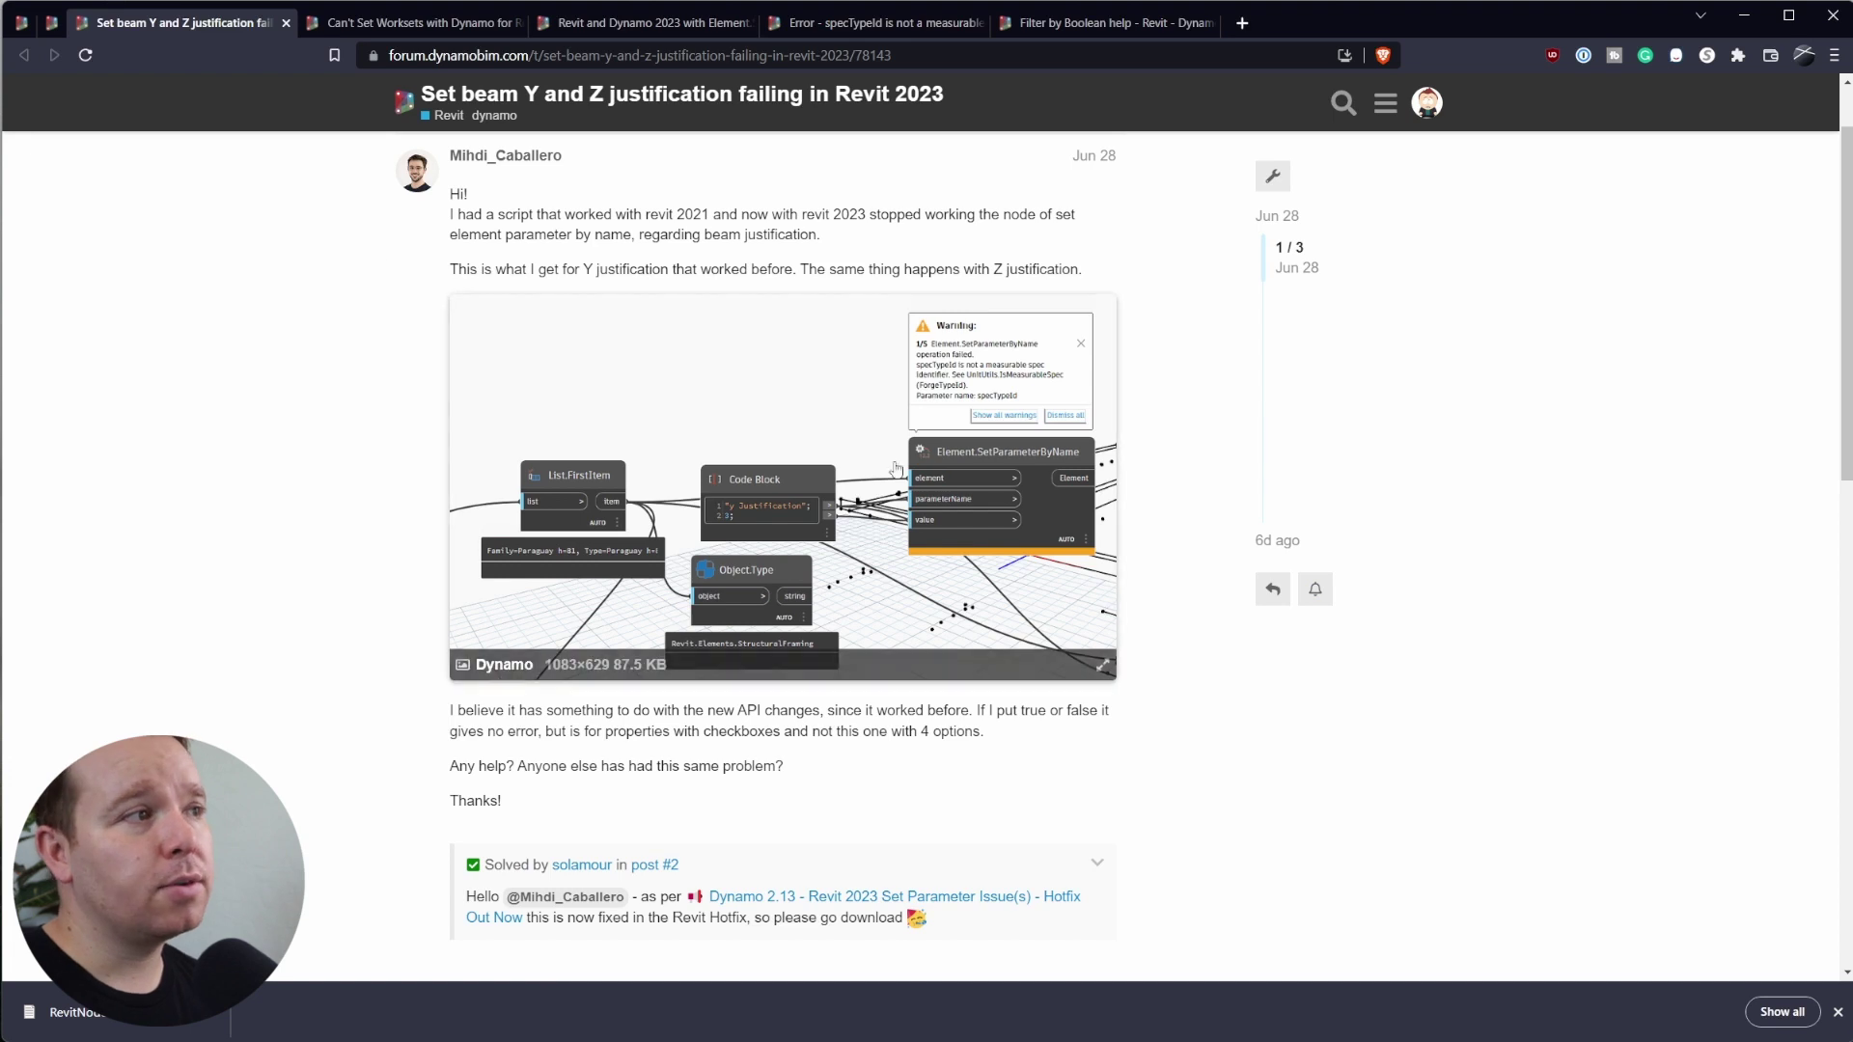